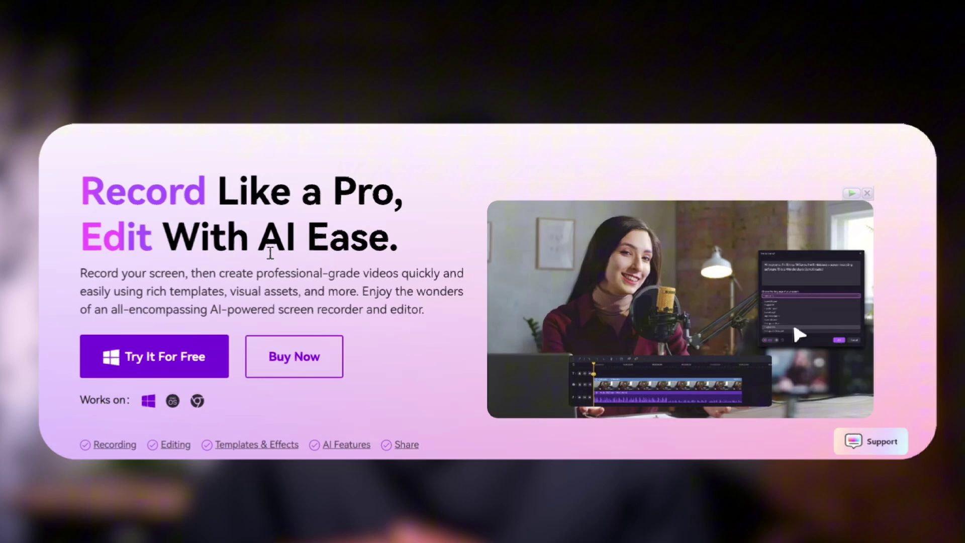
- Scroll the DemoCreator product page from the hero banner down to the AI Teleprompter section
mouse_move(614, 366)
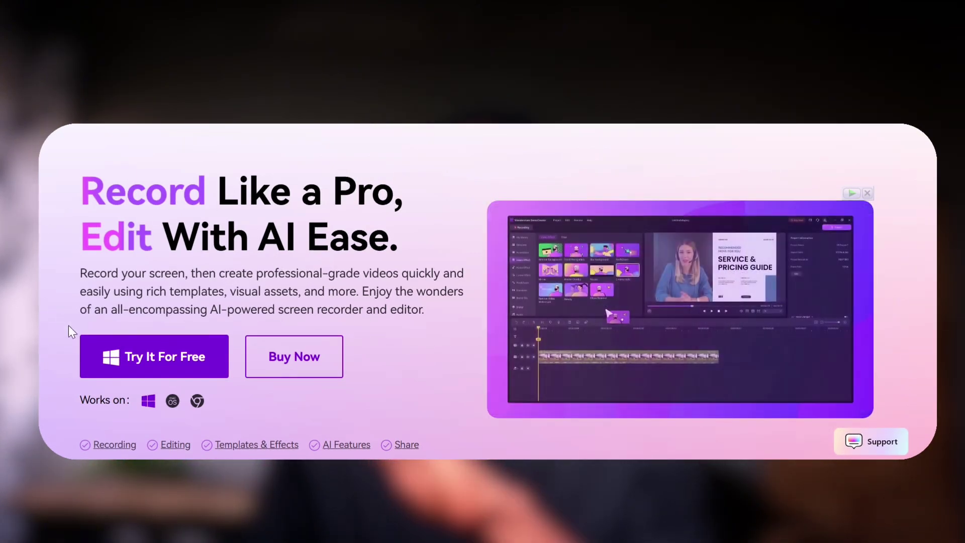
mouse_move(667, 256)
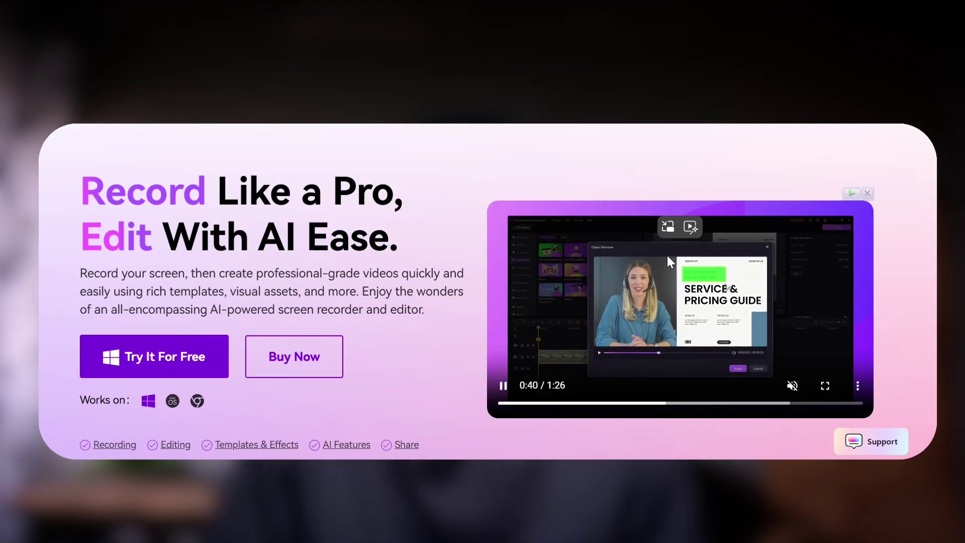
scroll(668, 255, down, 2)
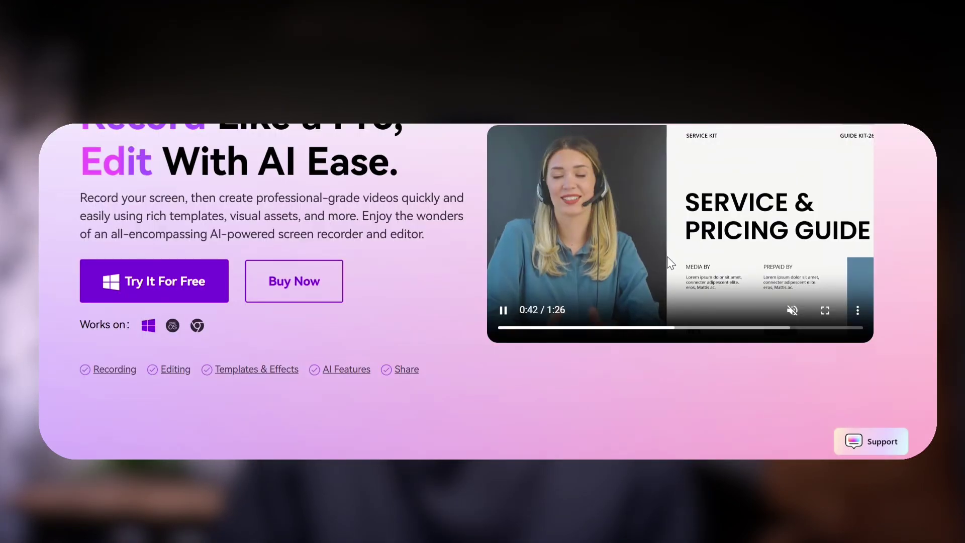
scroll(668, 256, down, 8)
scroll(668, 257, down, 8)
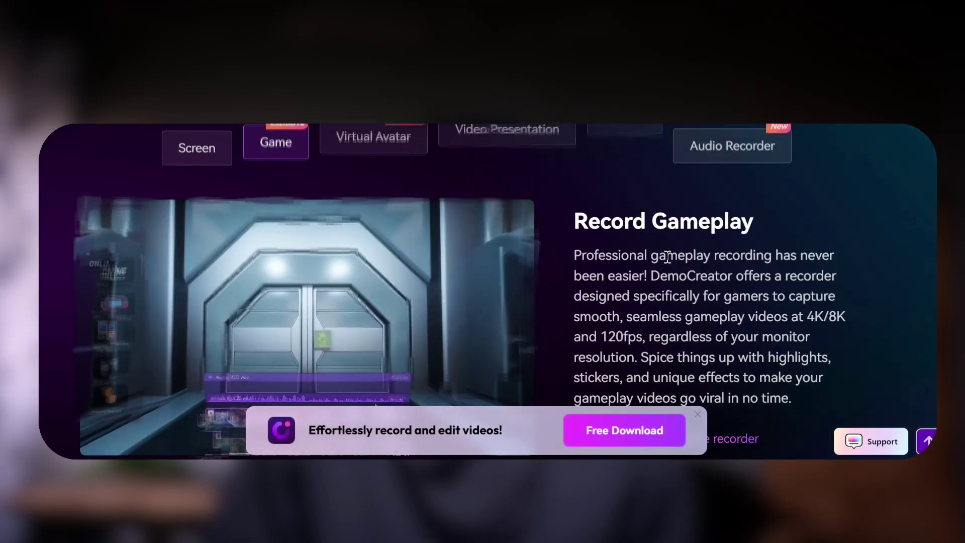
scroll(667, 261, down, 10)
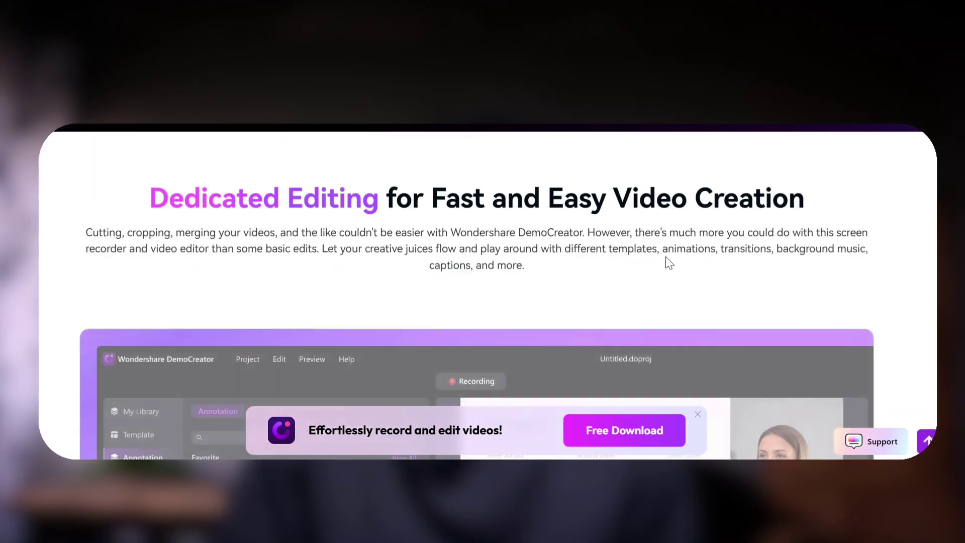
scroll(666, 261, down, 10)
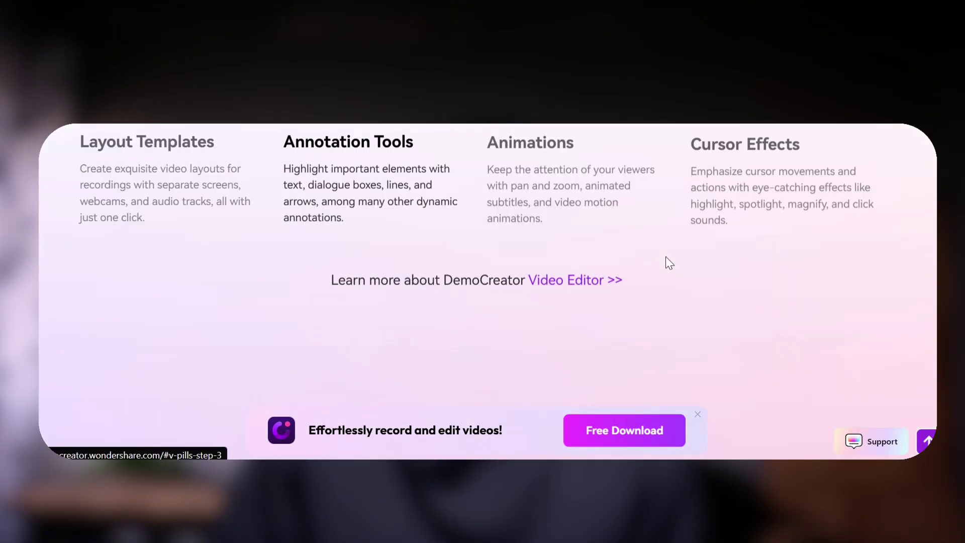
scroll(665, 254, down, 10)
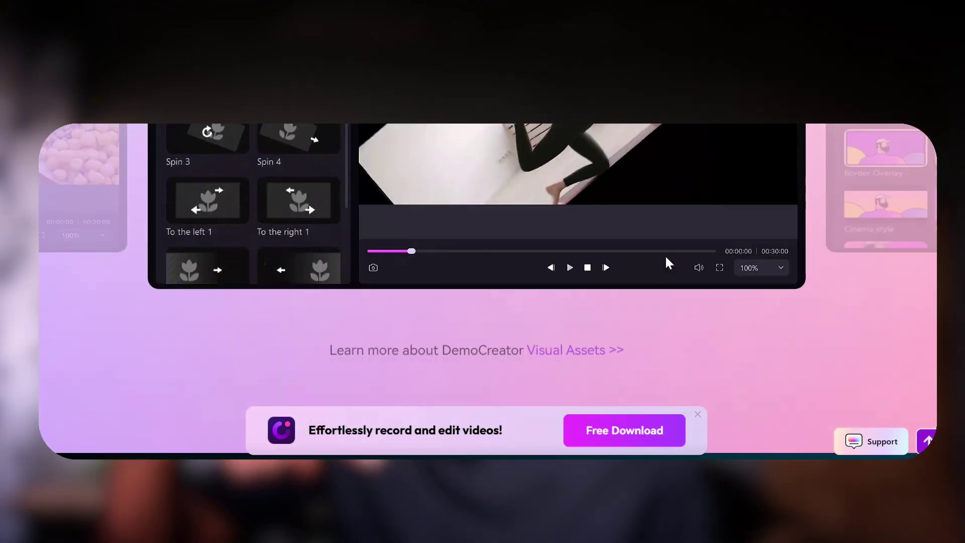
scroll(667, 261, down, 3)
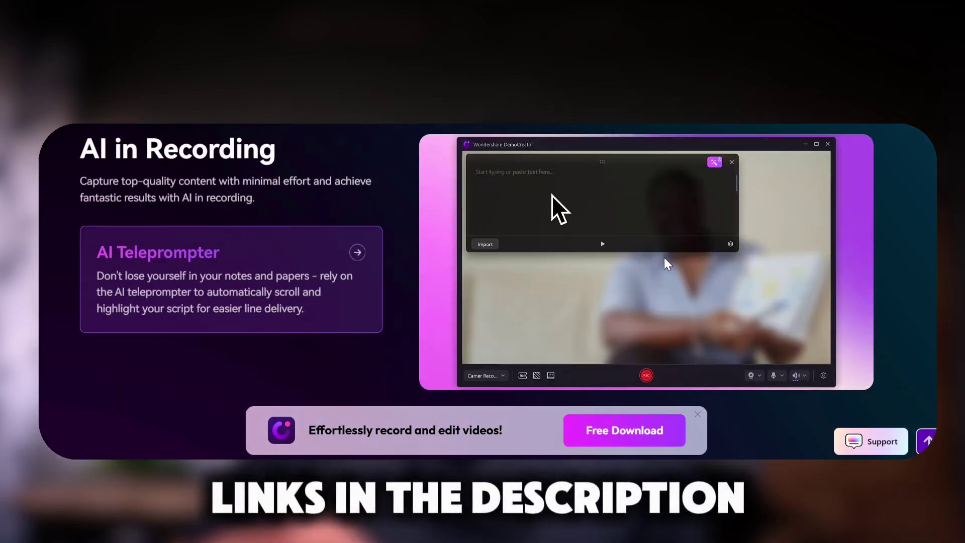
scroll(666, 261, down, 2)
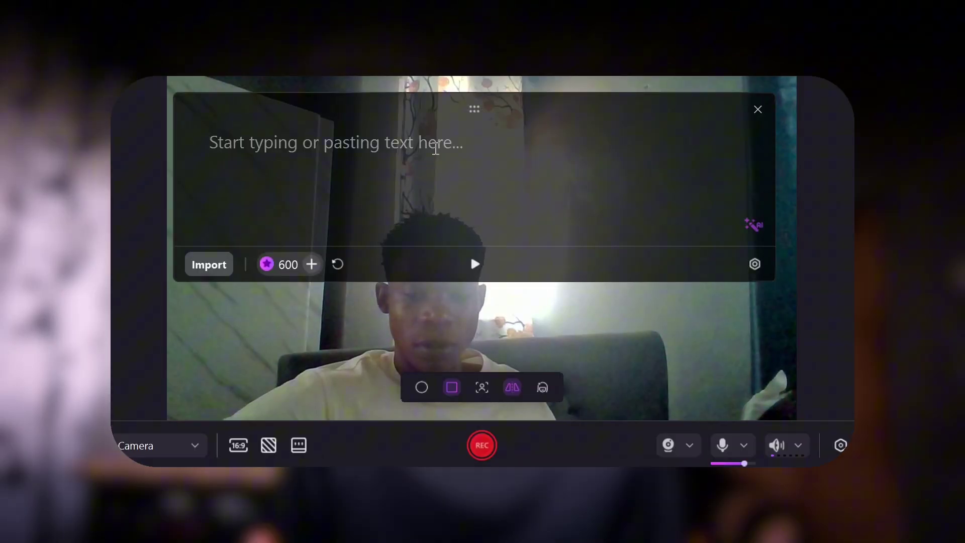
key(ctrl+v)
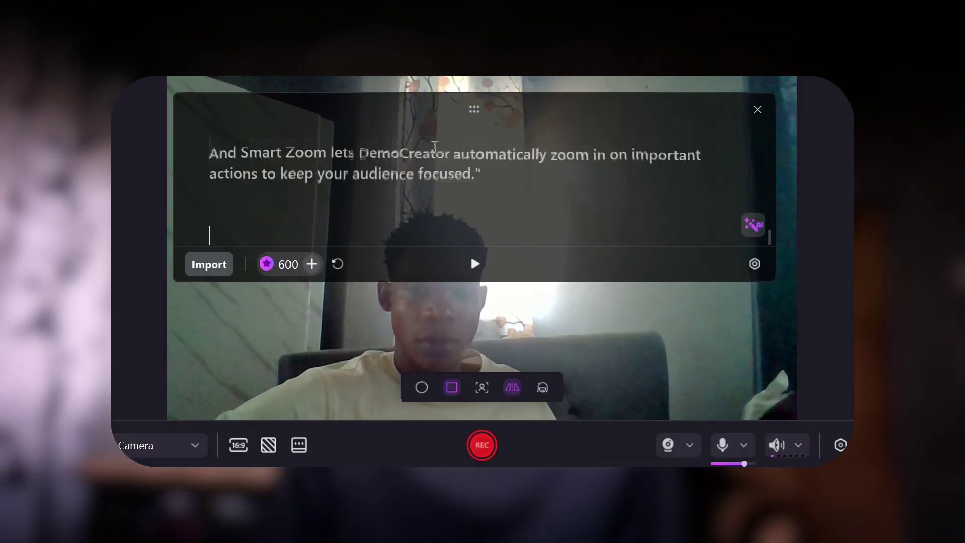
scroll(435, 166, up, 15)
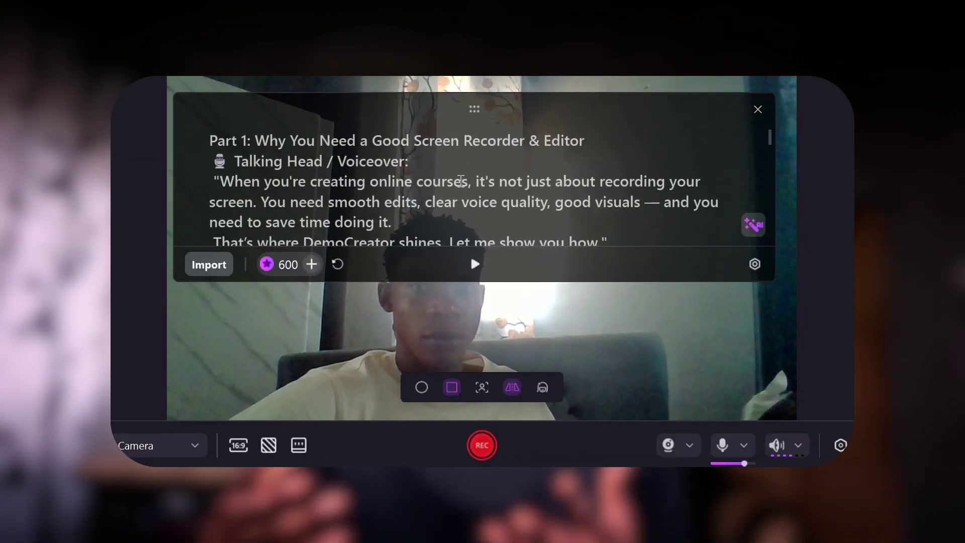
scroll(460, 180, down, 3)
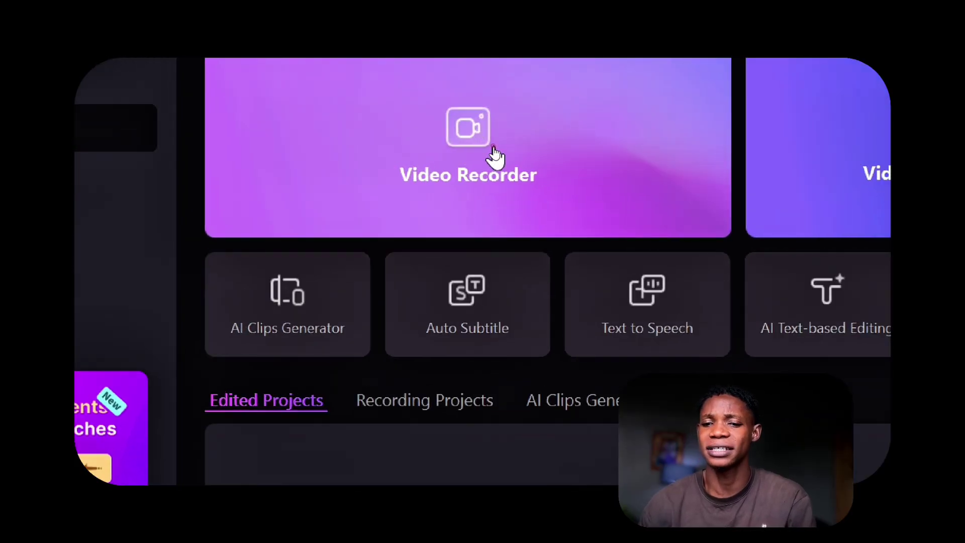
- Pick the Camera recording card and bring up the empty teleprompter over the webcam view
click(494, 147)
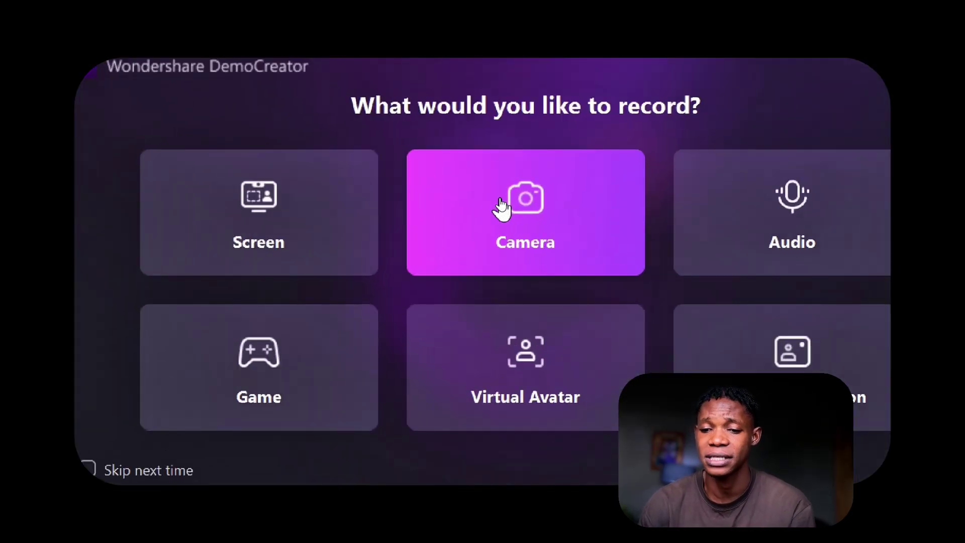
click(513, 196)
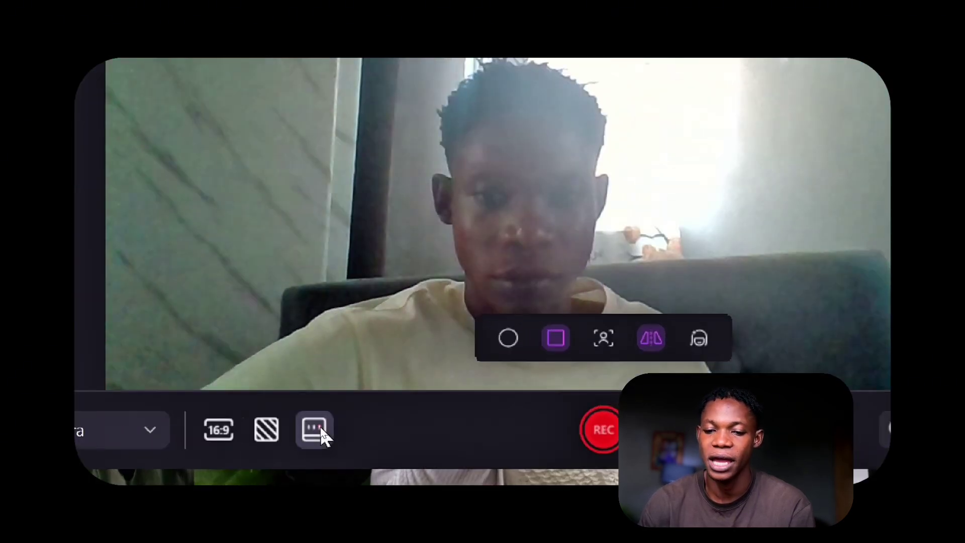
click(319, 430)
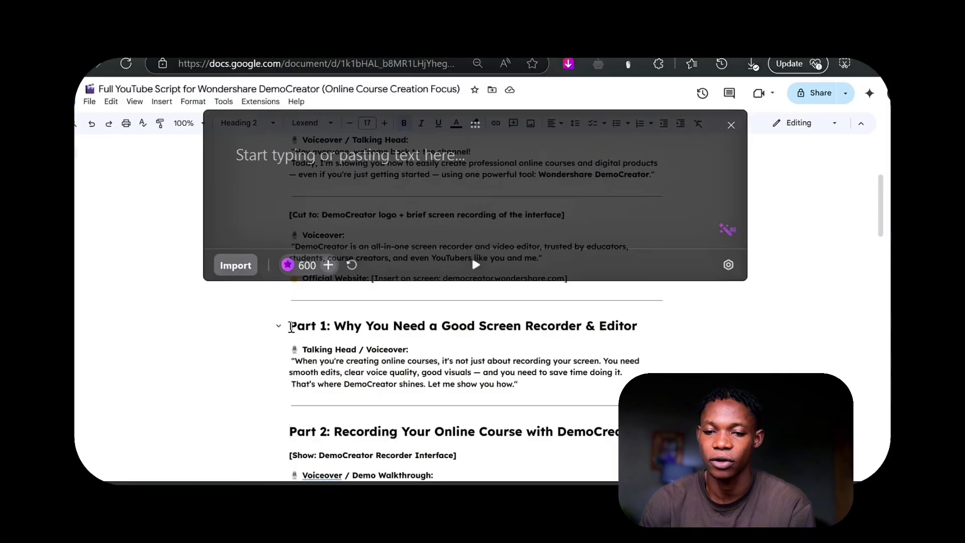
- Copy the Part 1 and Part 2 script text in Google Docs for the teleprompter
drag(285, 323, 652, 367)
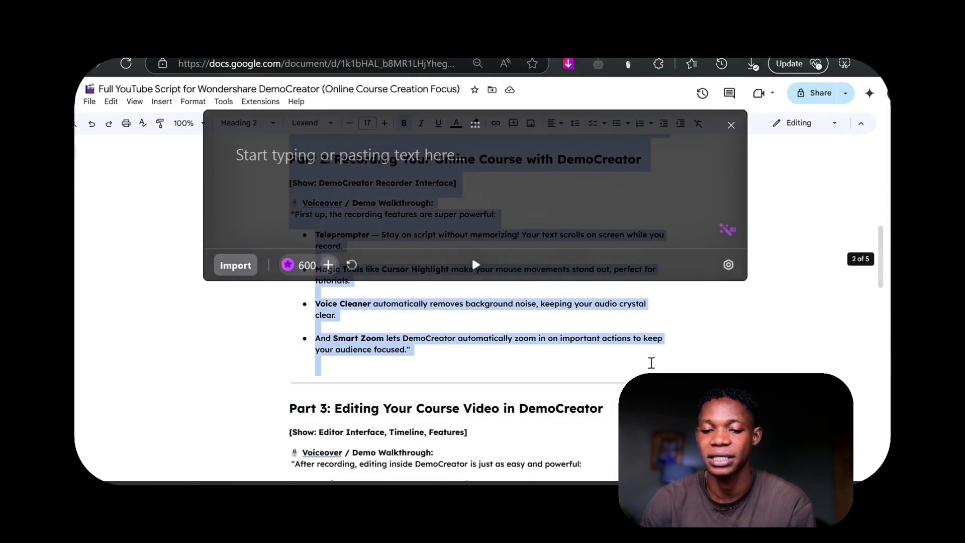
right_click(636, 340)
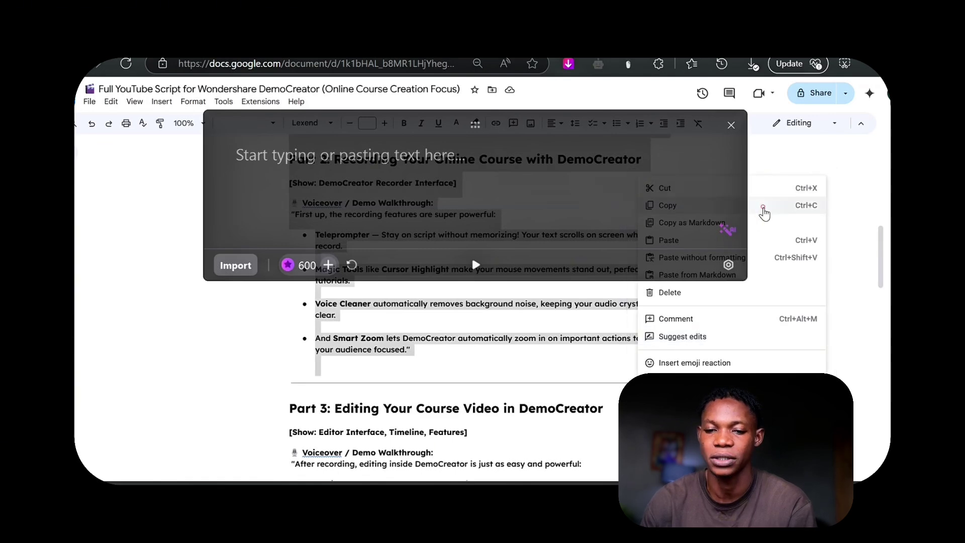
click(763, 206)
click(442, 160)
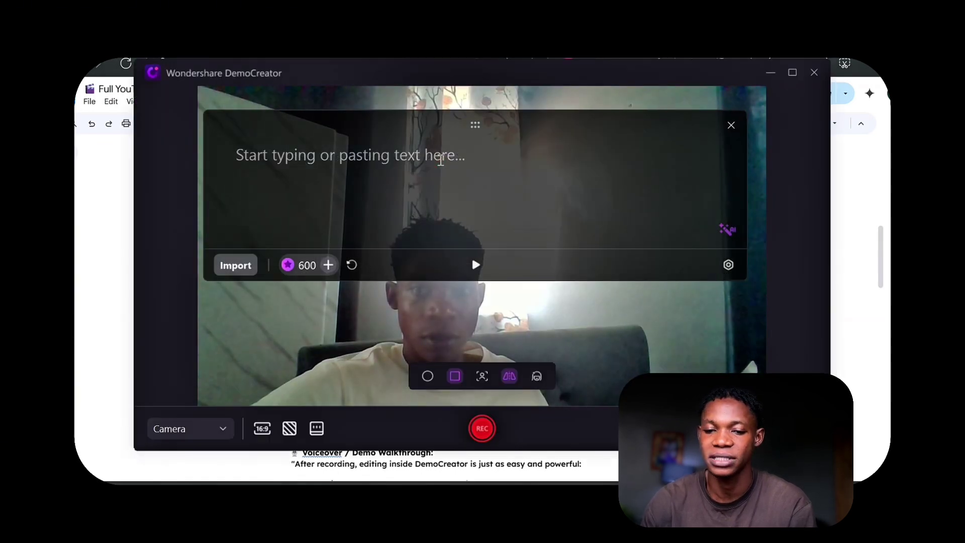
- Paste the copied course script into the teleprompter and look over it
key(ctrl+v)
scroll(440, 165, up, 15)
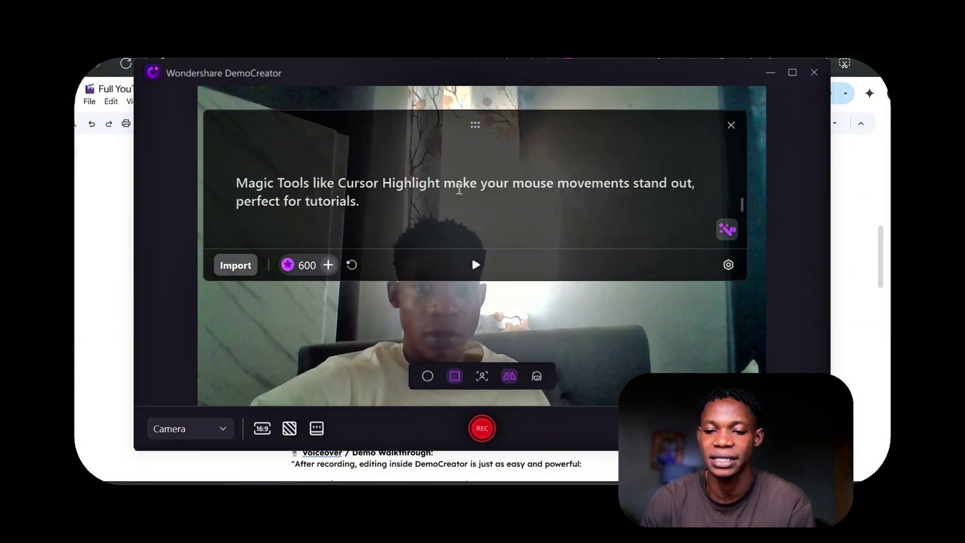
scroll(467, 189, down, 3)
scroll(466, 188, down, 10)
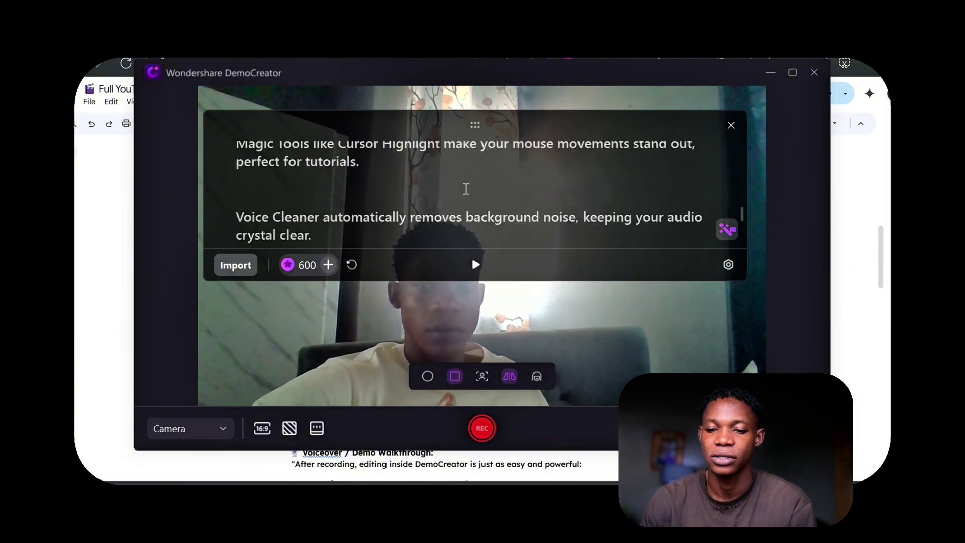
scroll(463, 191, up, 15)
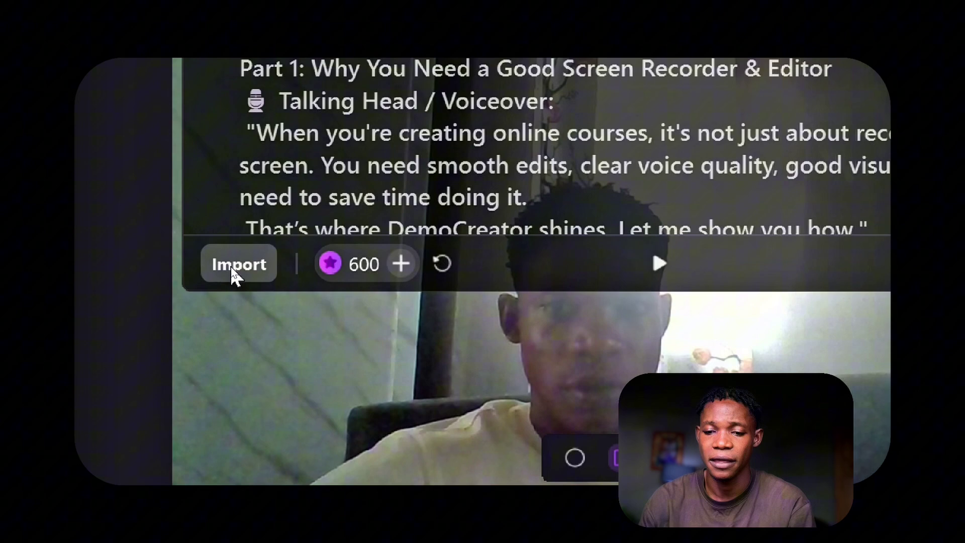
- Cancel the Import file dialog, keeping the pasted script, and start the teleprompter scrolling
click(231, 265)
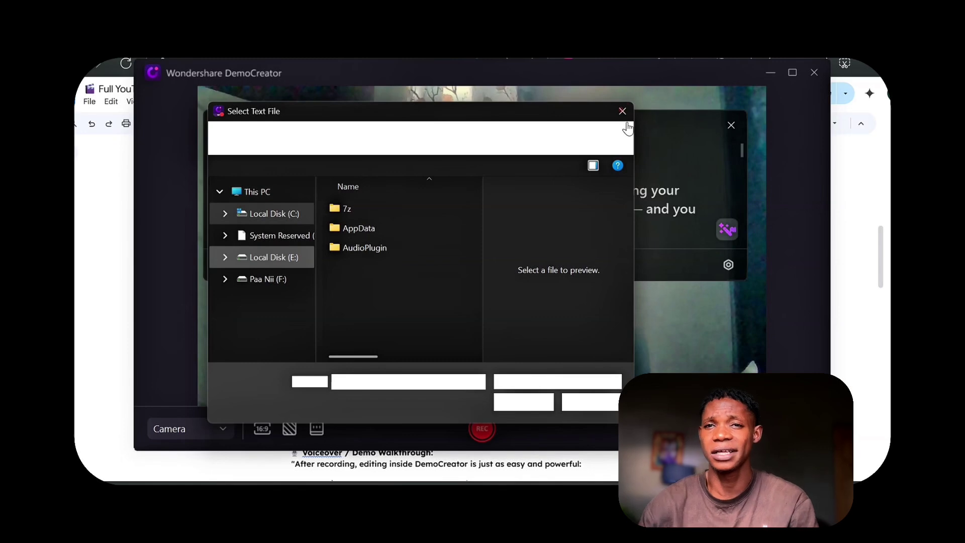
key(Escape)
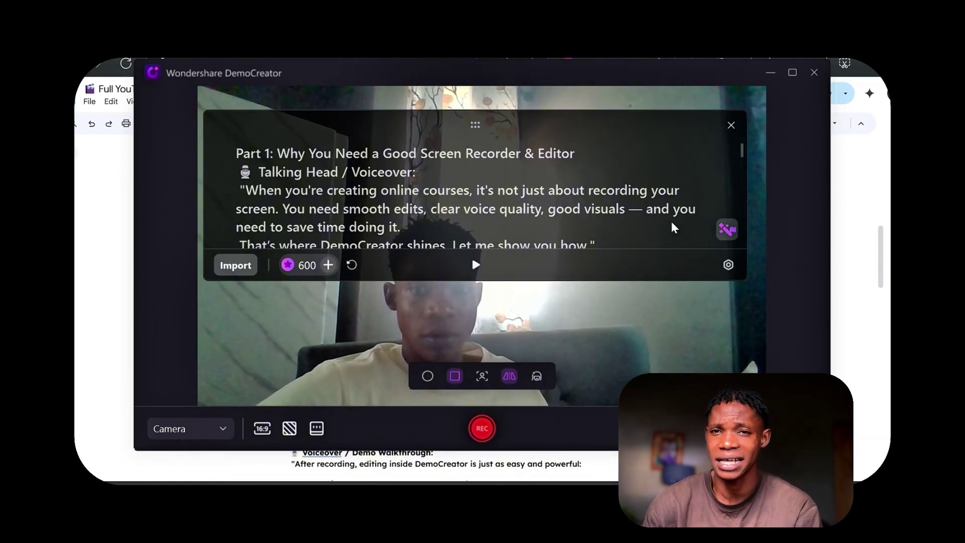
click(469, 264)
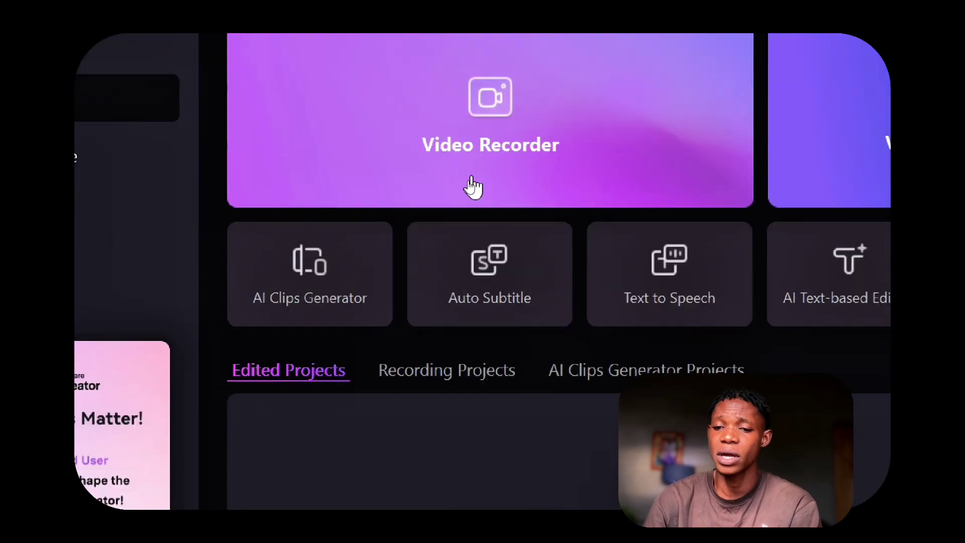
- Start a new Screen recording and enable Smart Zoom in Recording Presets
click(469, 187)
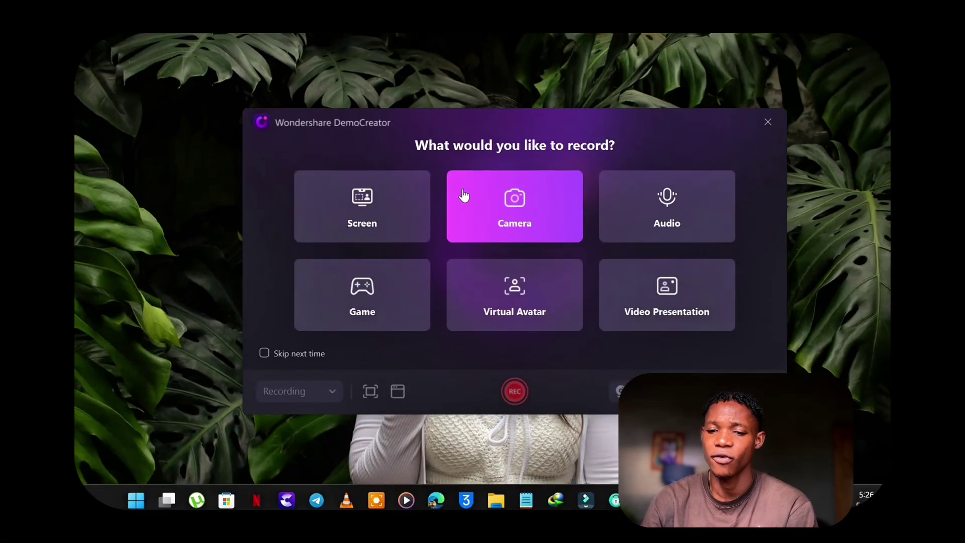
click(392, 229)
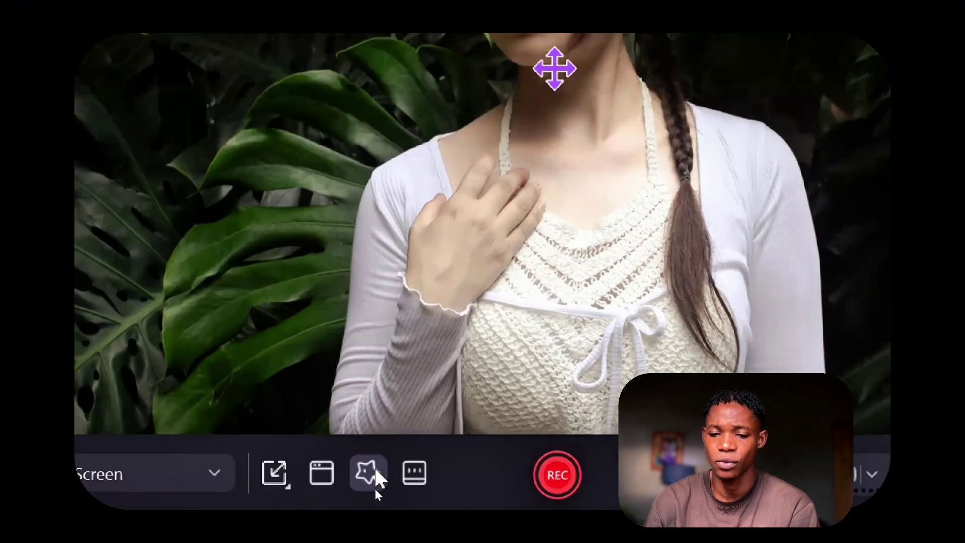
click(374, 490)
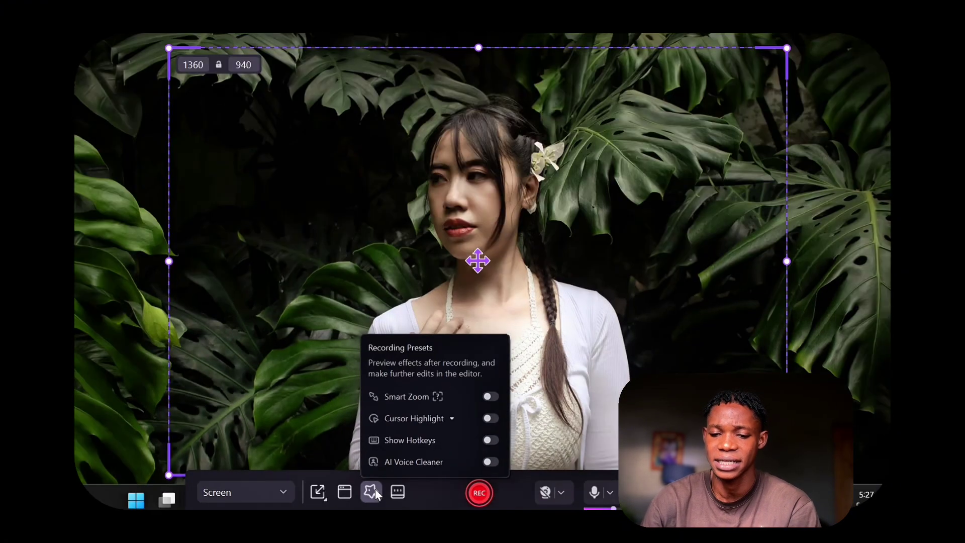
mouse_move(478, 393)
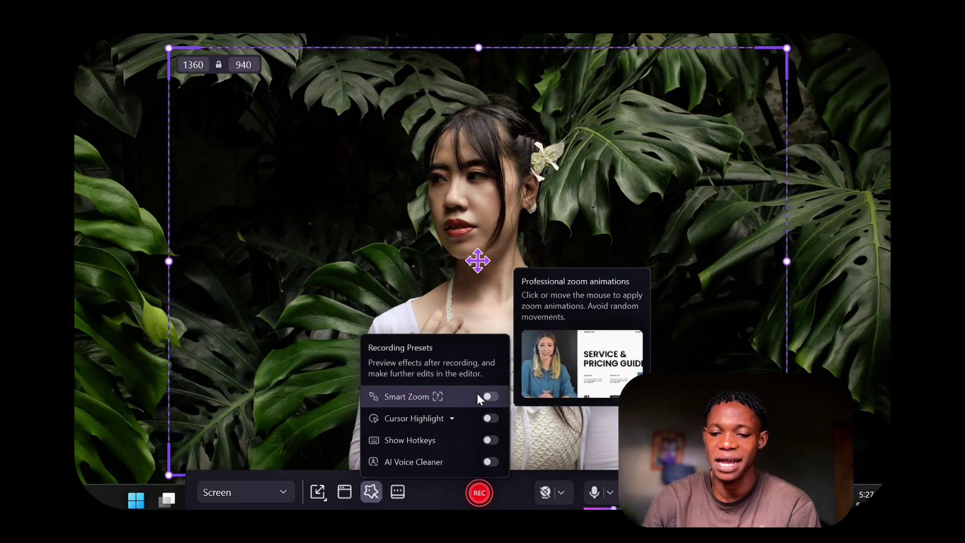
click(492, 396)
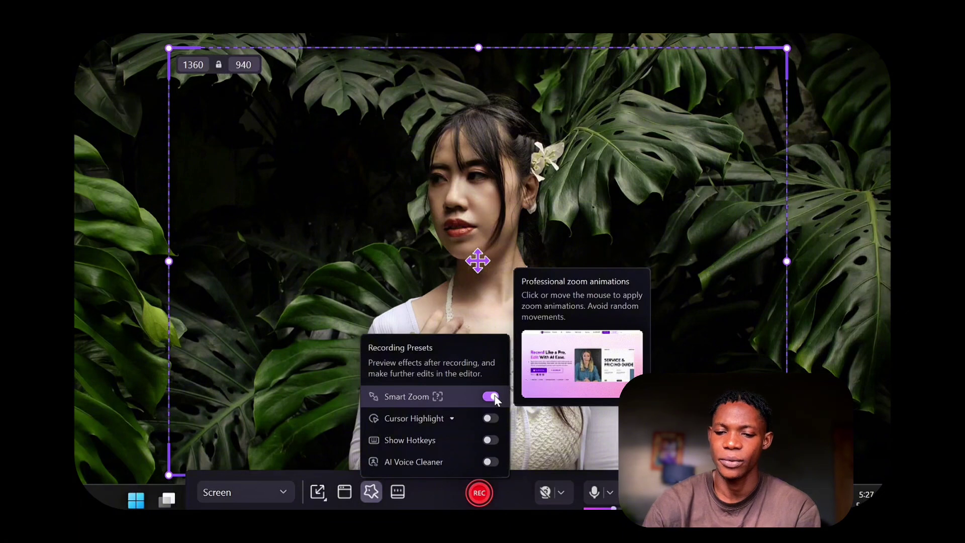
- Keep yellow as the cursor glow colour and switch Cursor Highlight on
mouse_move(492, 419)
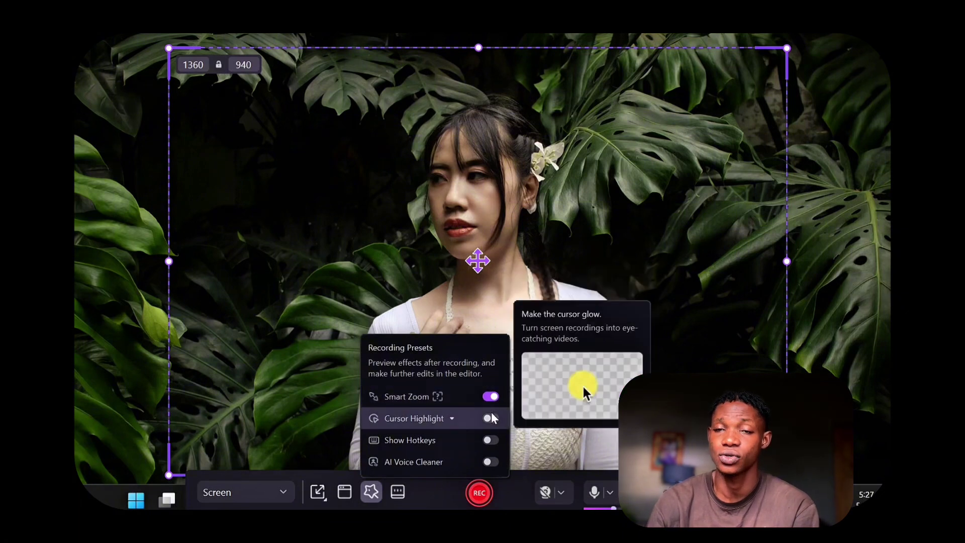
click(452, 418)
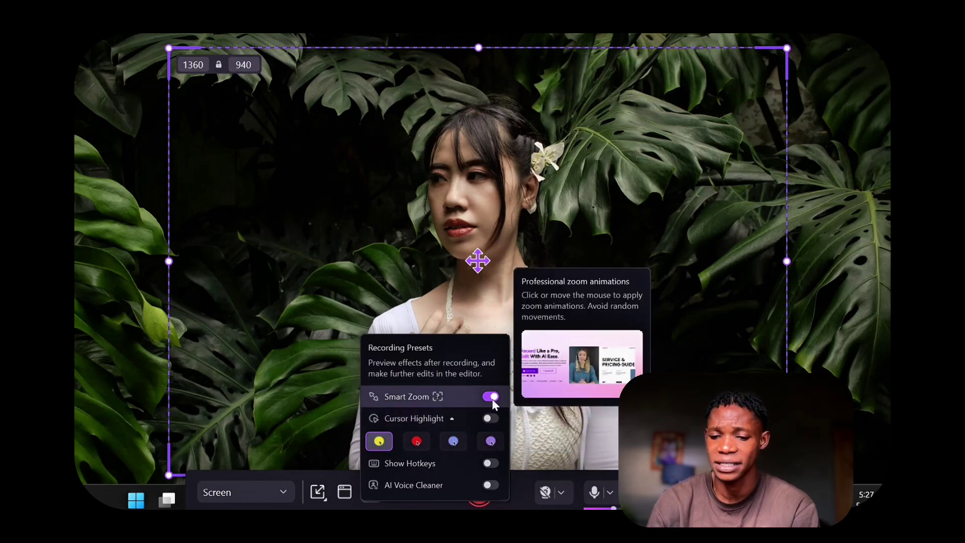
click(496, 420)
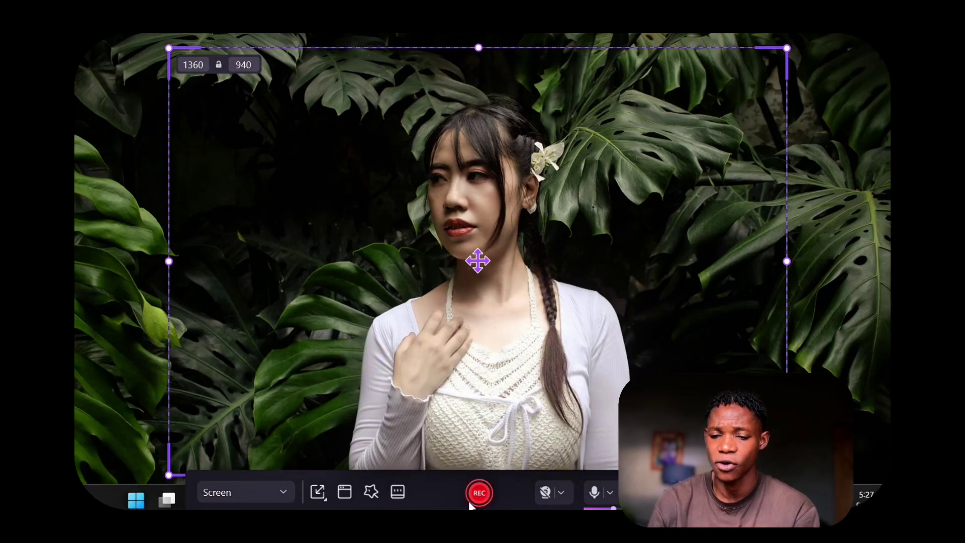
- Record a 14-second screen capture, stop it with F10, and play it in Preview Recording
click(482, 497)
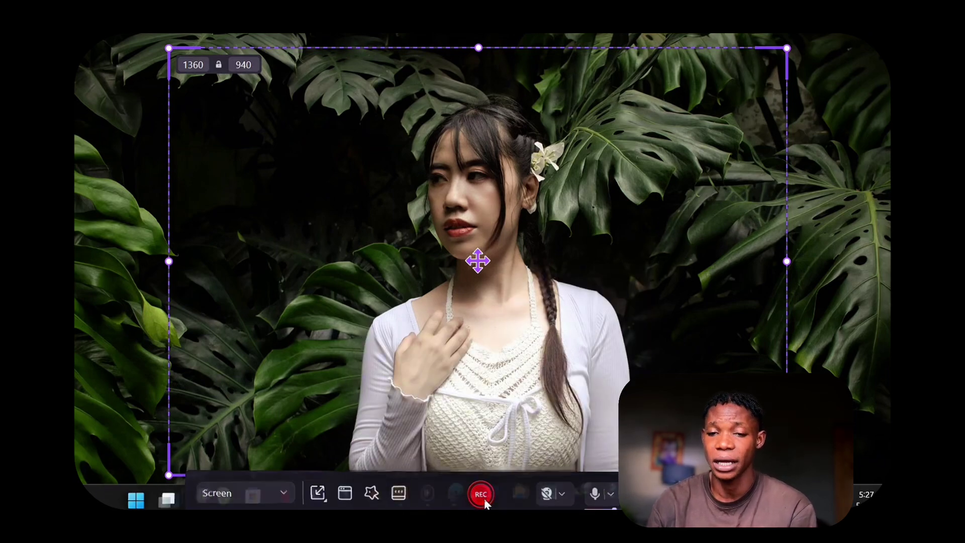
mouse_move(436, 501)
mouse_move(532, 400)
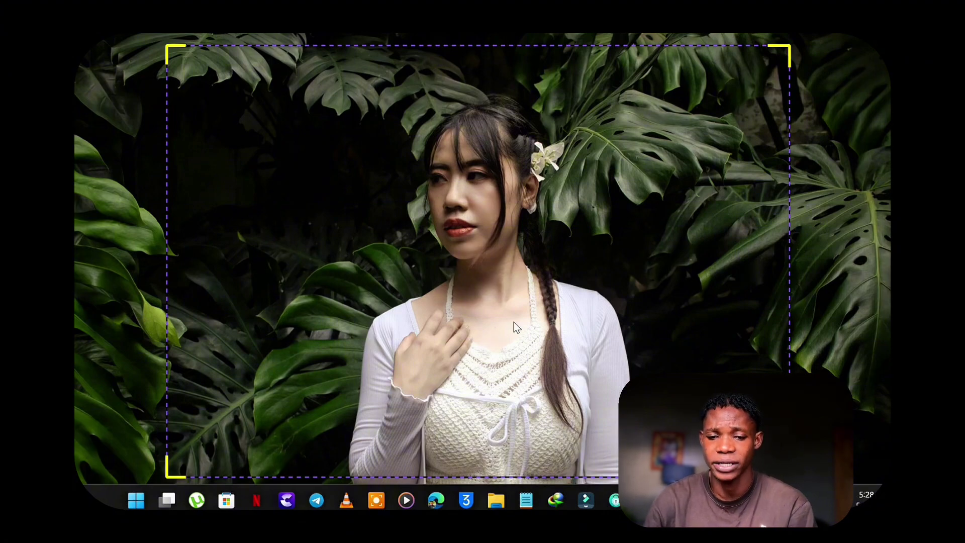
key(F10)
click(377, 329)
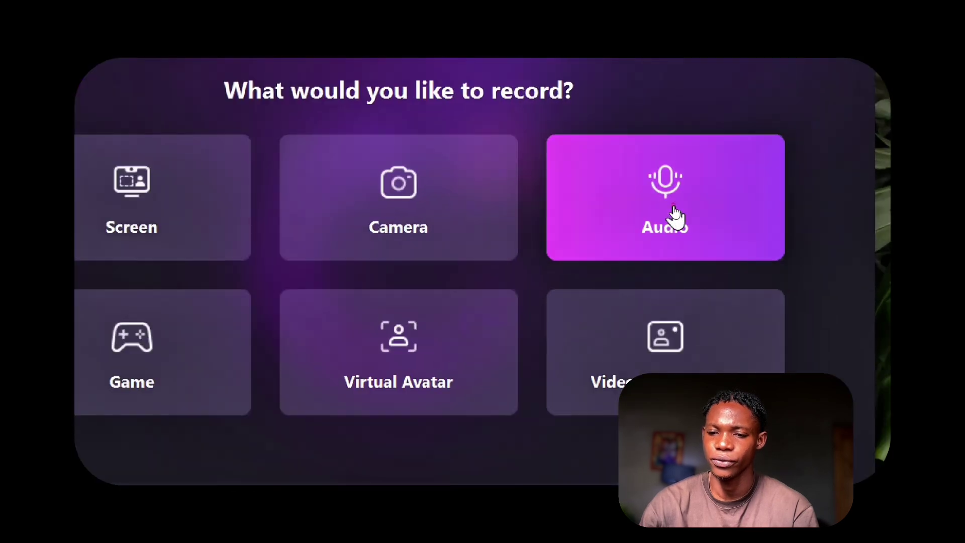
- Record a 17-second Audio-only clip and open it in the editor via Advanced Editing
click(675, 208)
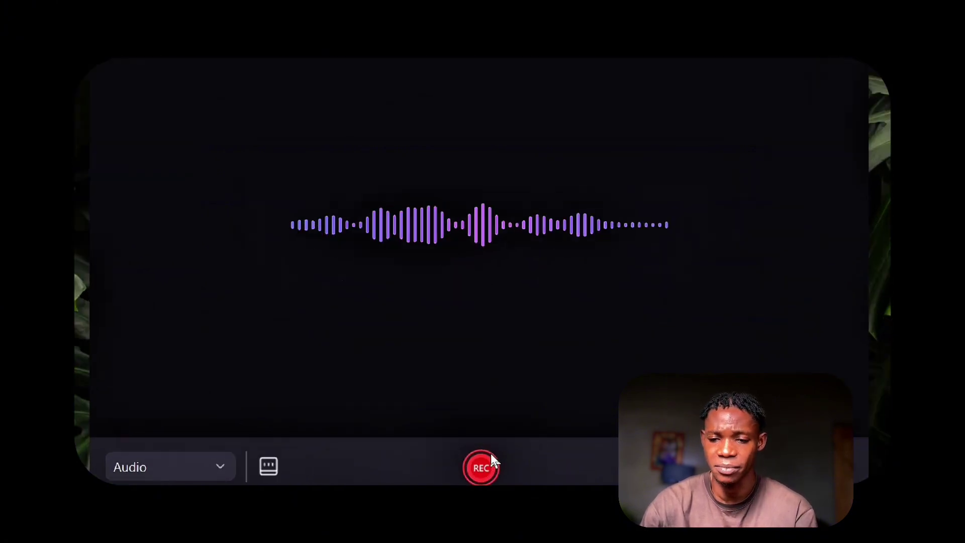
click(491, 455)
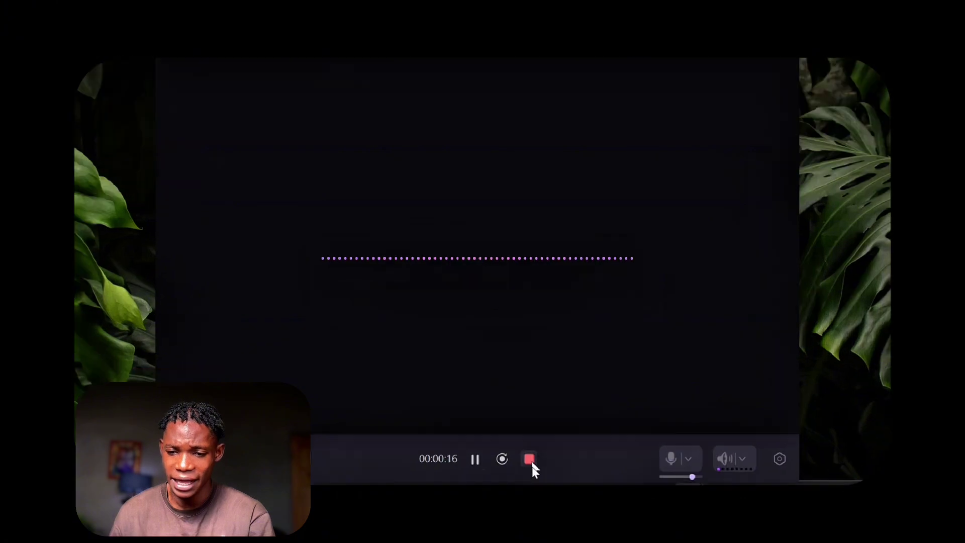
click(528, 451)
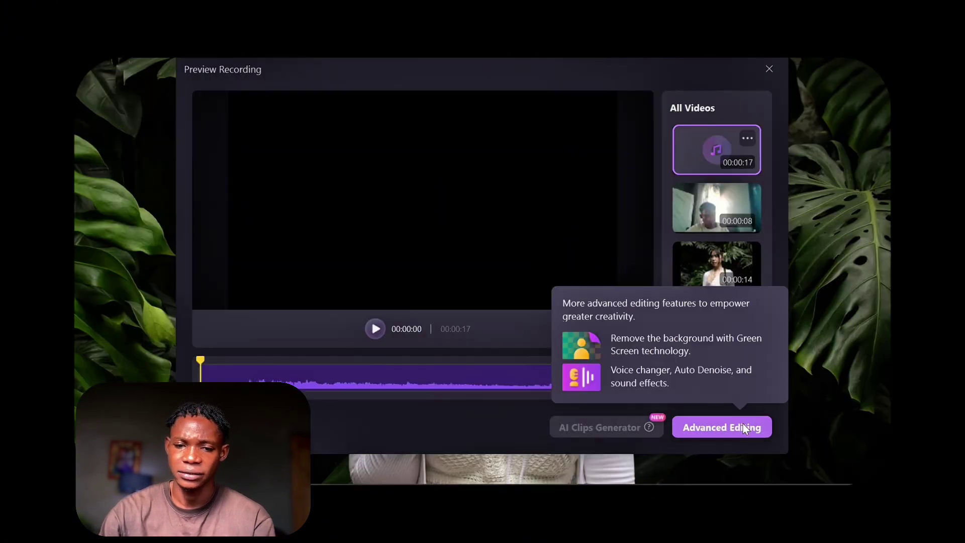
click(709, 436)
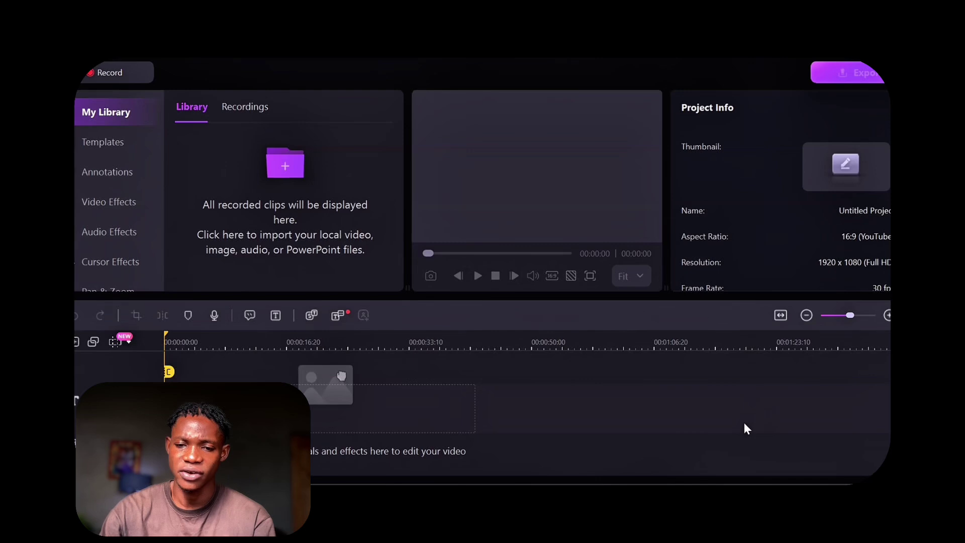
- Add AudioRec from the Recordings tab to the timeline and drop AI Voice Cleaner onto it
click(245, 107)
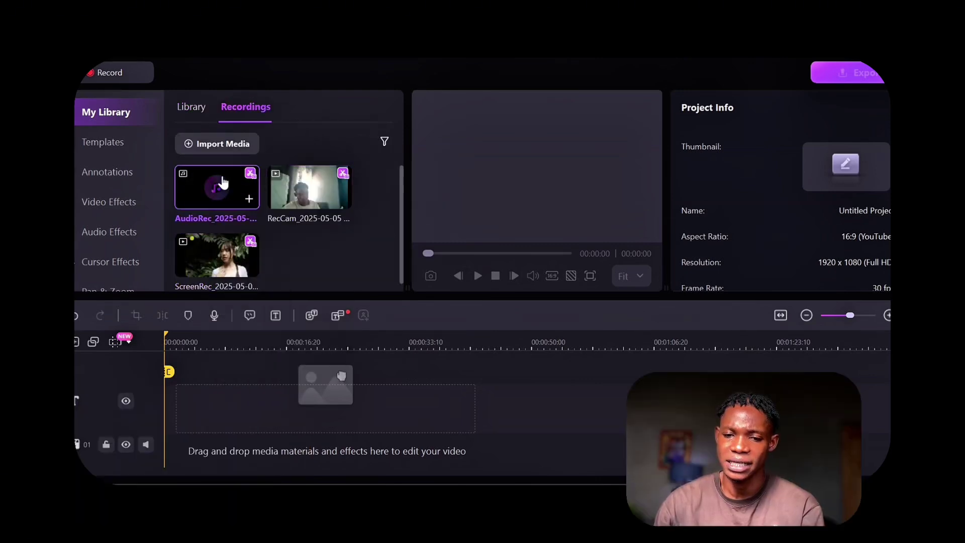
click(250, 205)
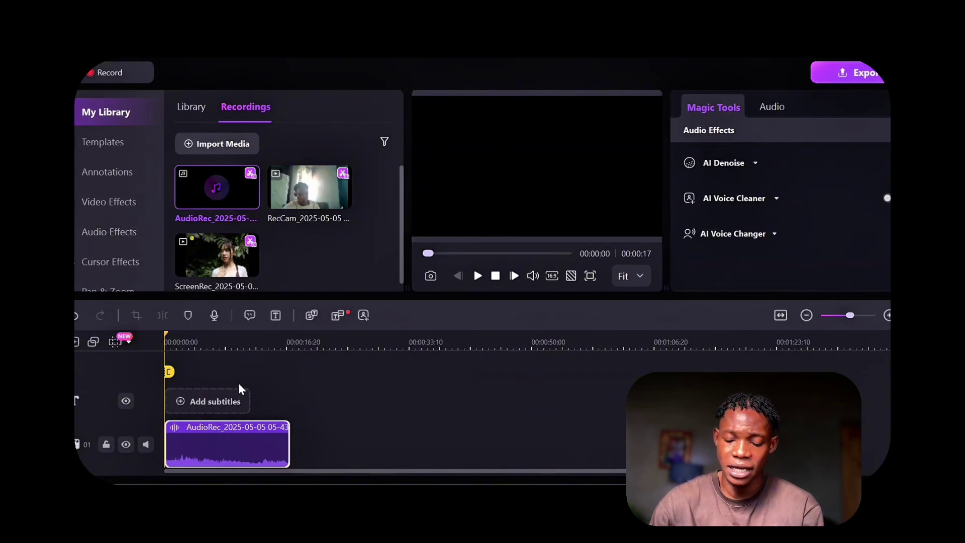
click(101, 230)
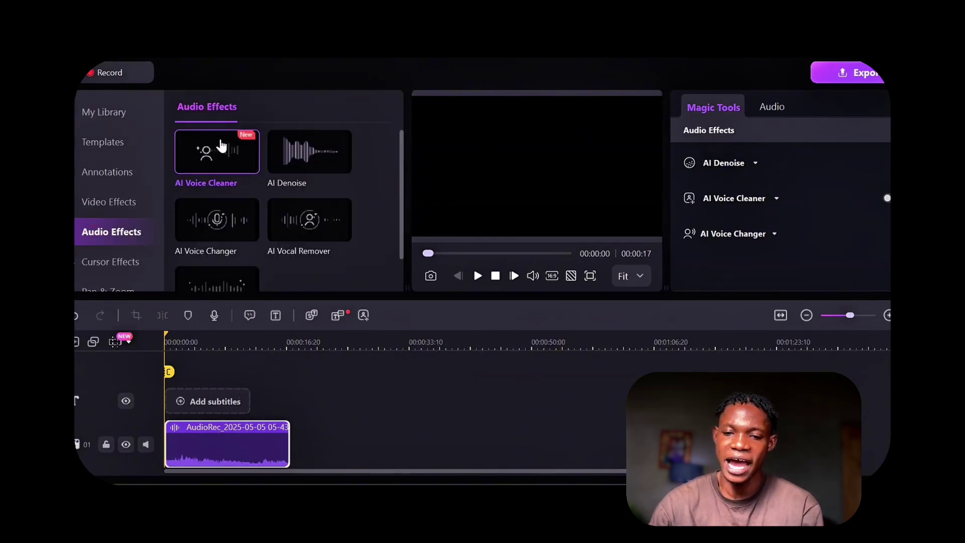
drag(220, 151, 196, 432)
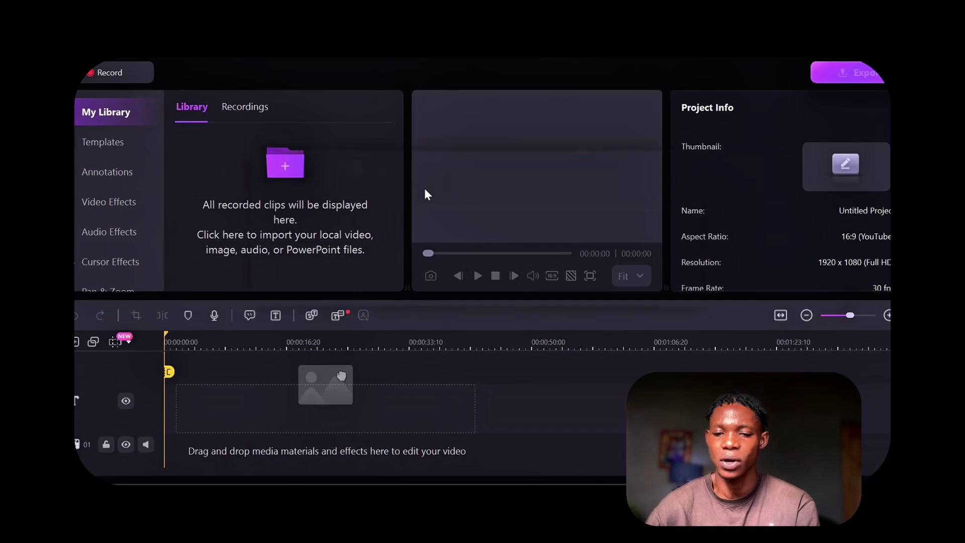
- Place the UpscaleVideo clip on the timeline and drop AI Voice Cleaner onto it
drag(217, 187, 214, 382)
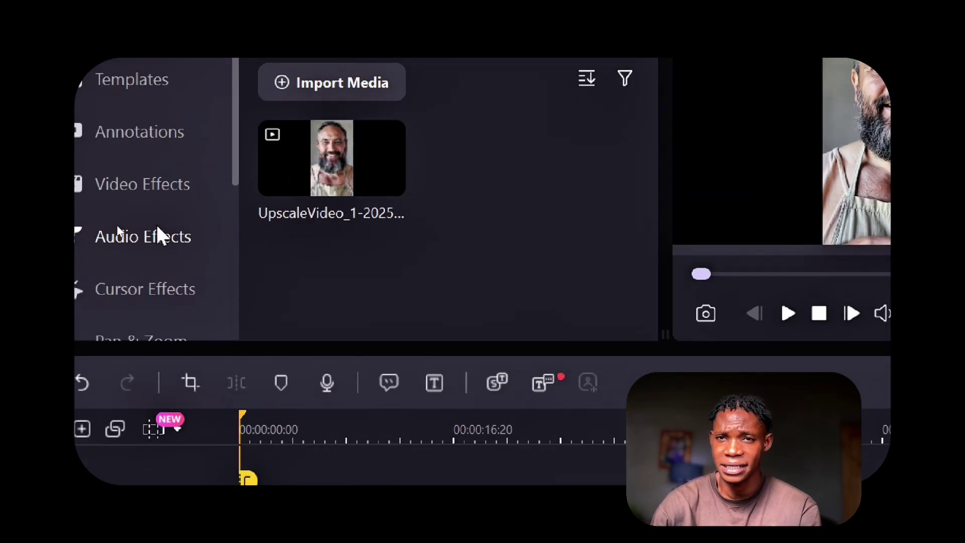
click(141, 234)
drag(216, 150, 189, 434)
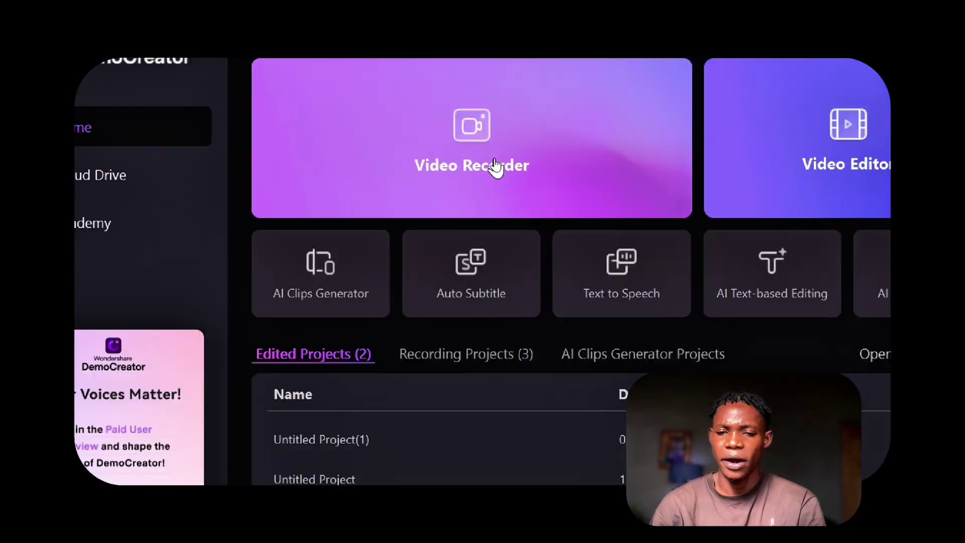
- Start a Screen recording with Smart Zoom and Cursor Highlight on in Recording Presets
click(493, 166)
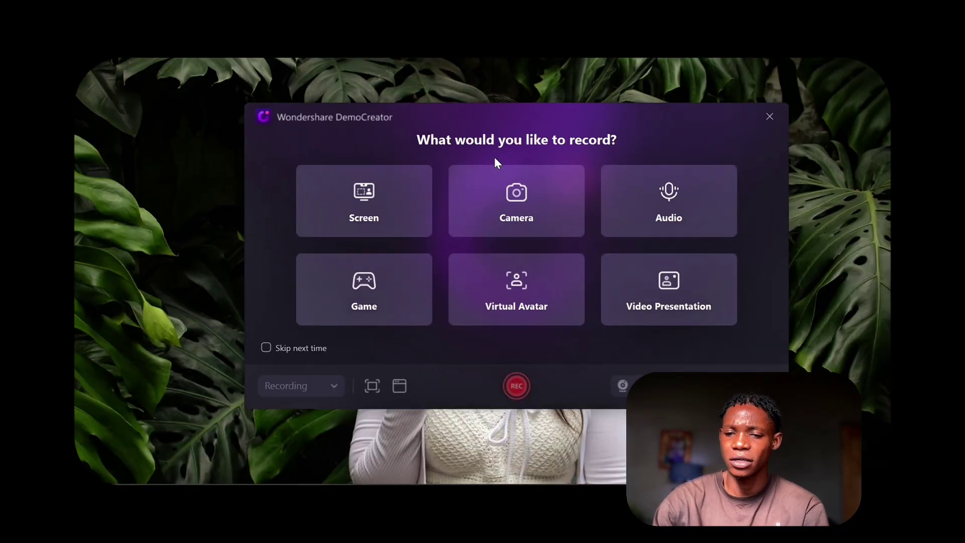
click(415, 198)
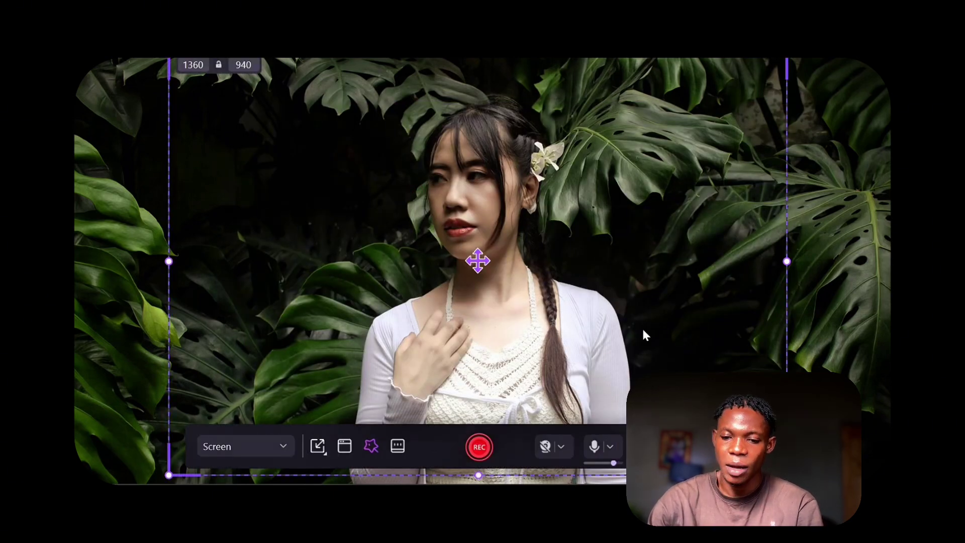
click(372, 443)
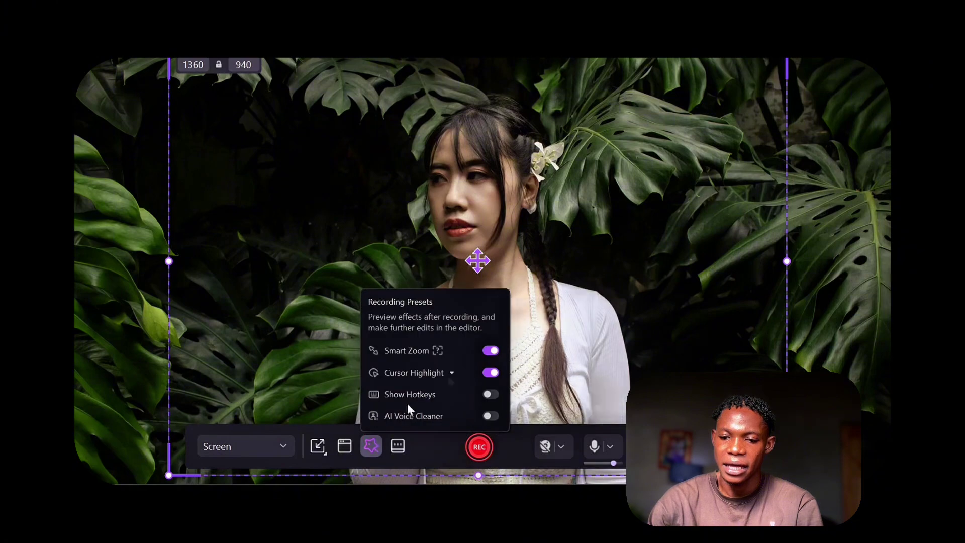
mouse_move(463, 352)
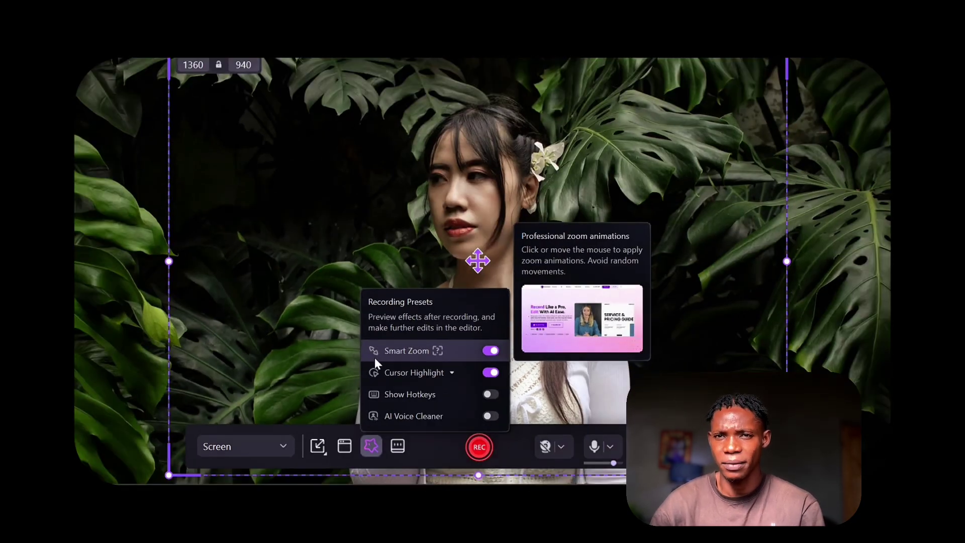
mouse_move(311, 372)
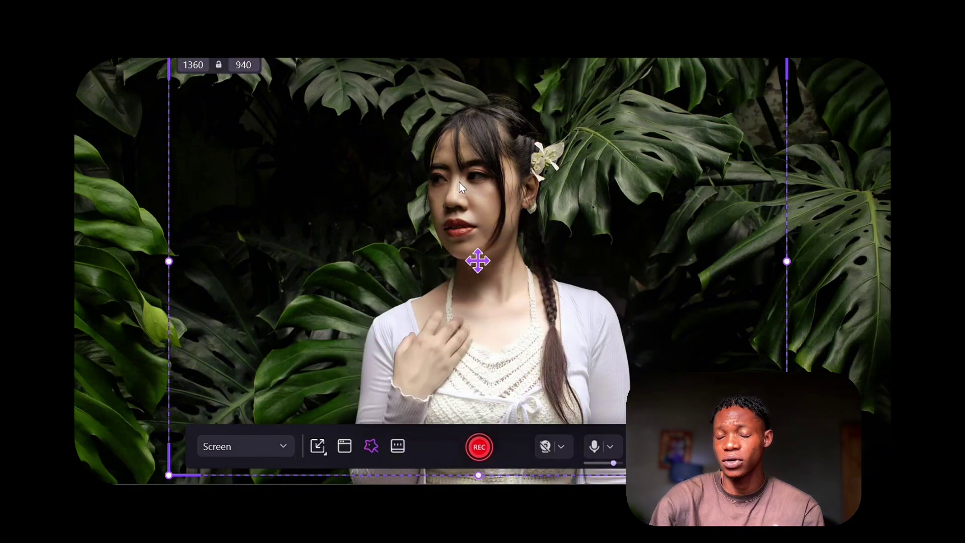
click(473, 451)
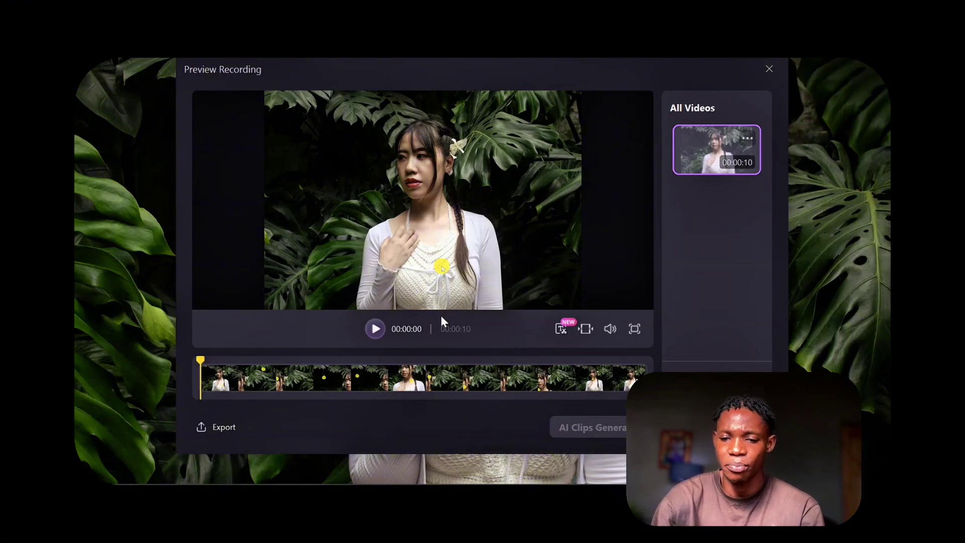
- Play the new recording in Preview Recording to watch its yellow cursor glow
click(374, 332)
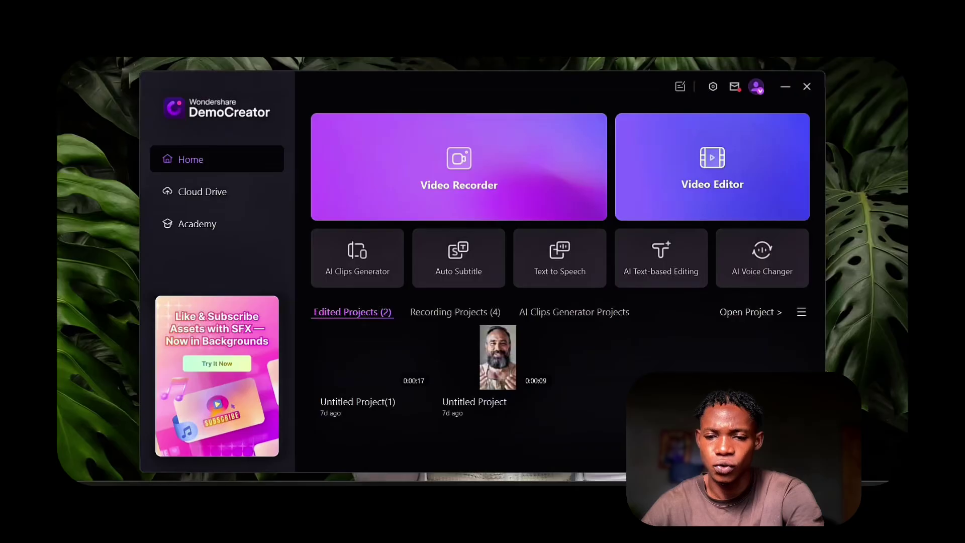
- Start a Video Editor project with tmp4pr3hs7a.mp4 on the timeline at 1440x2560
click(720, 185)
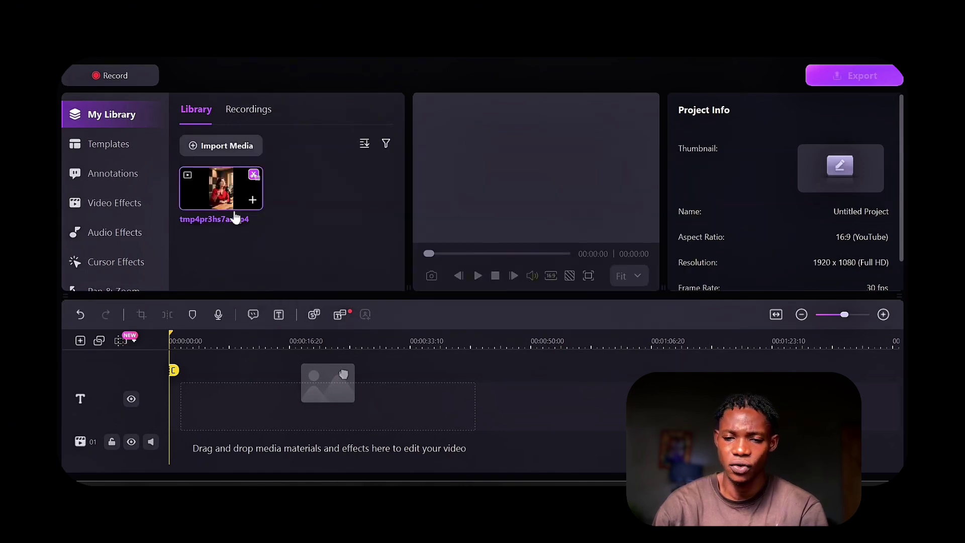
drag(343, 374, 232, 378)
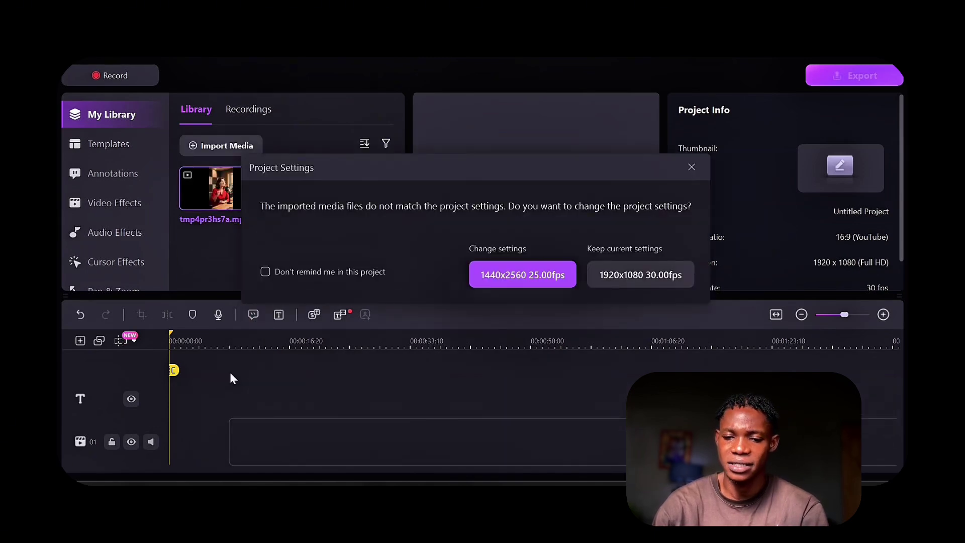
click(509, 281)
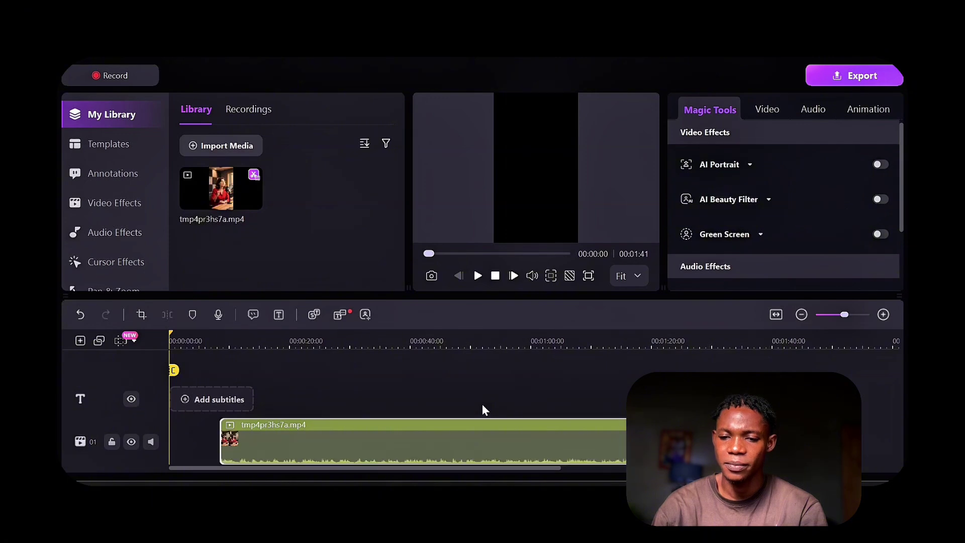
- Select the clip at the timeline start, play it, and show the Audio Effects
click(353, 434)
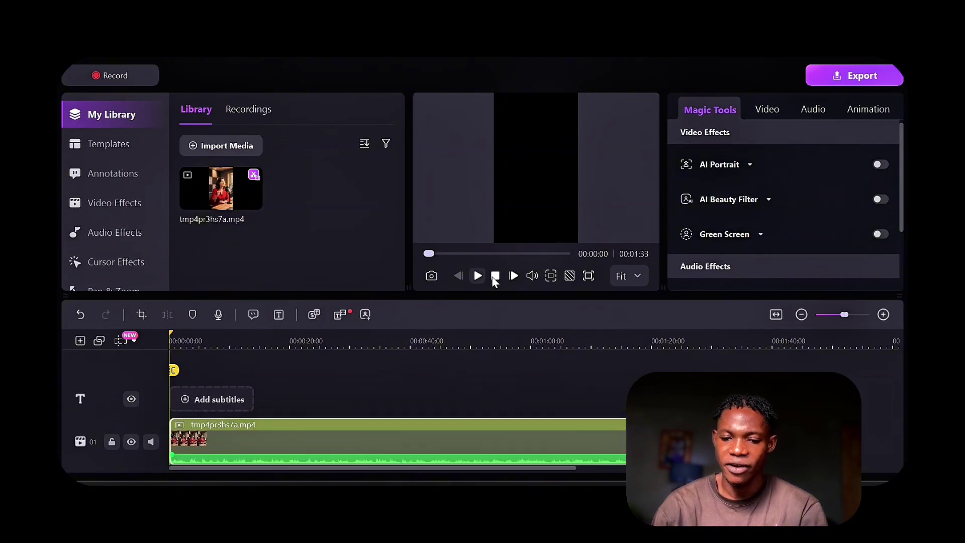
click(480, 275)
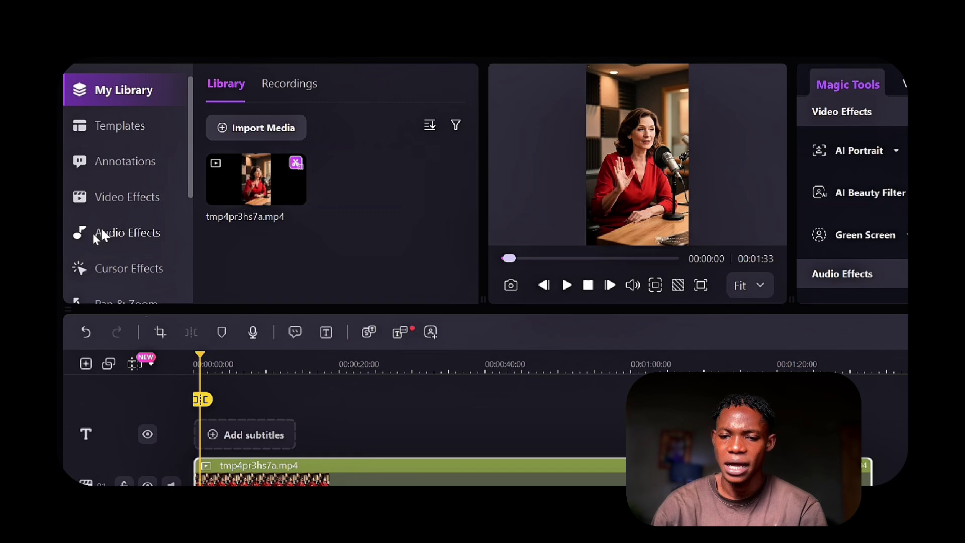
click(90, 233)
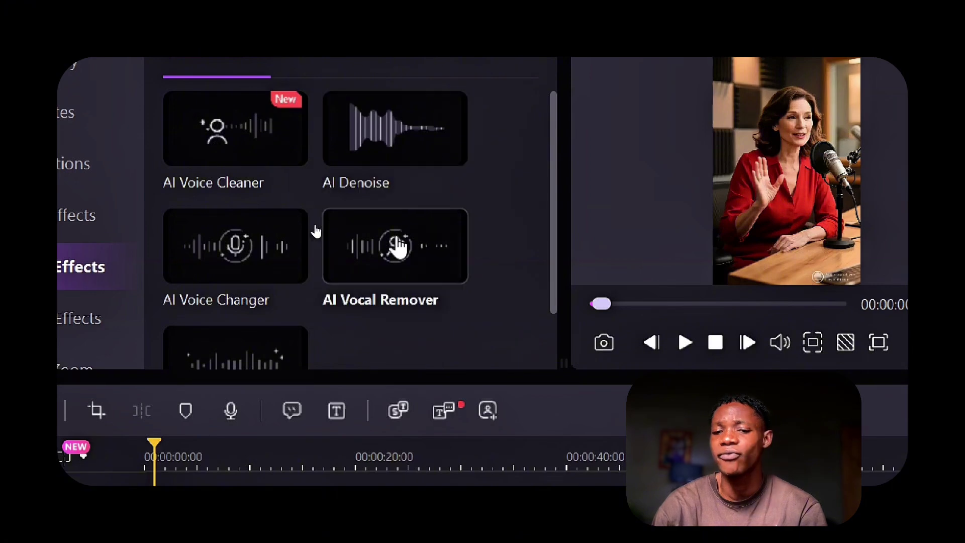
- Drag the AI Voice Changer tile onto the timeline video clip to bring up its preset voices
scroll(274, 295, down, 1)
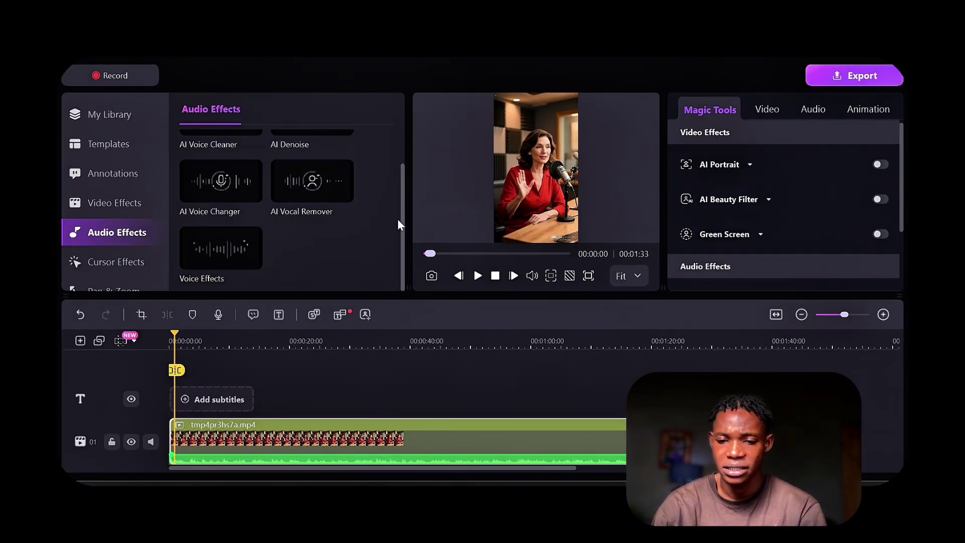
scroll(367, 231, up, 1)
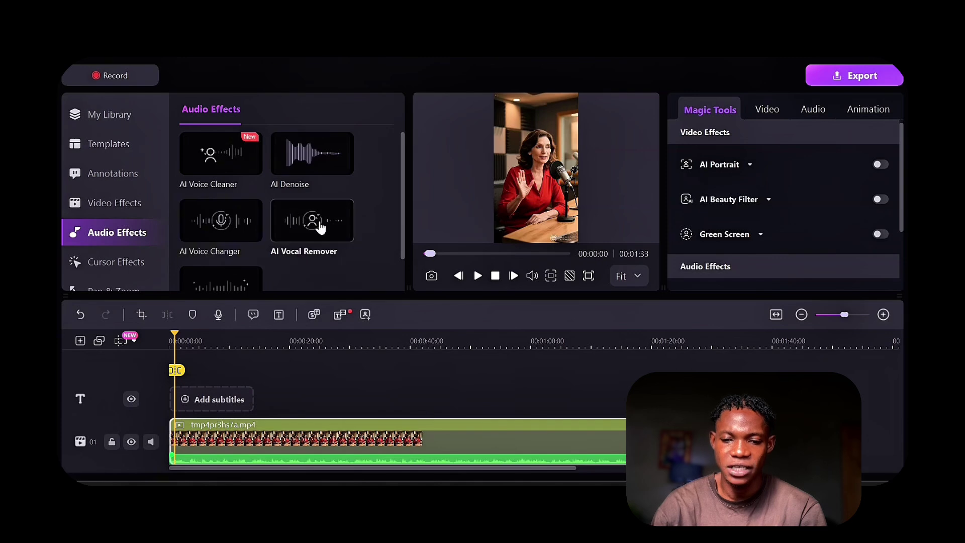
scroll(310, 225, down, 1)
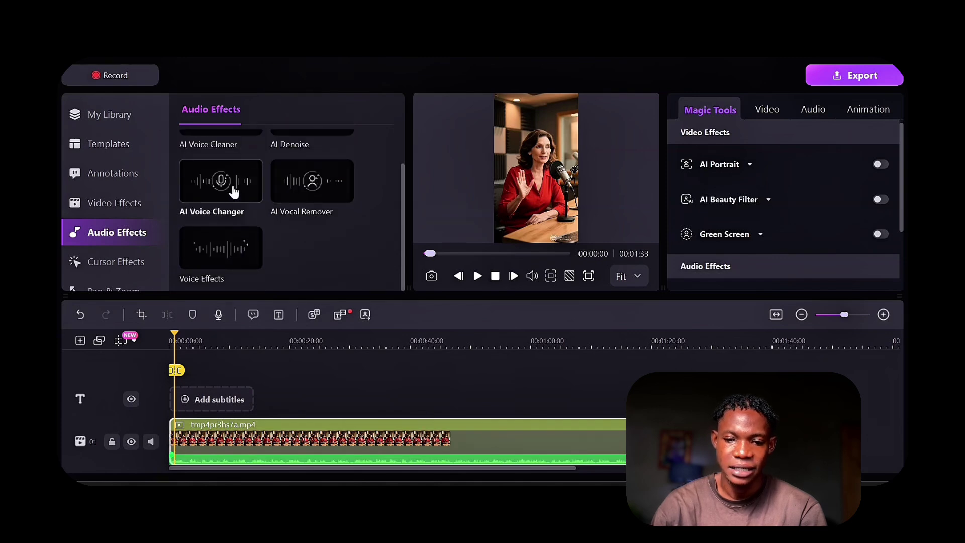
drag(231, 191, 187, 435)
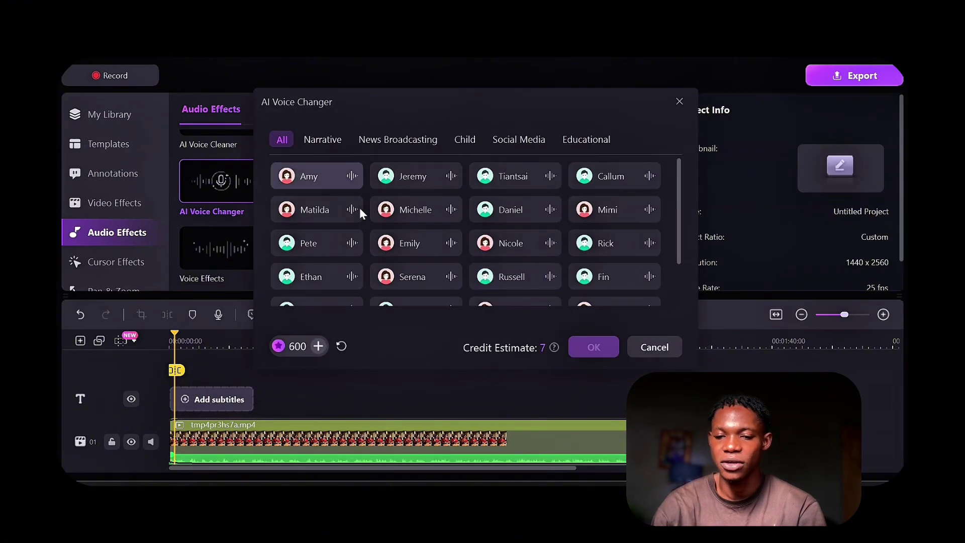
- Pick the Amy voice card in AI Voice Changer and confirm generation with OK
scroll(484, 211, down, 2)
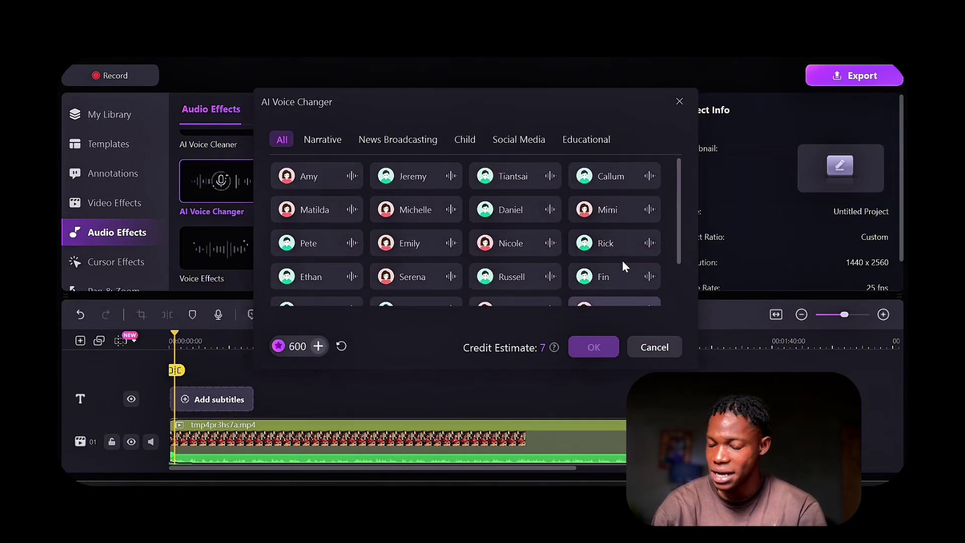
click(318, 177)
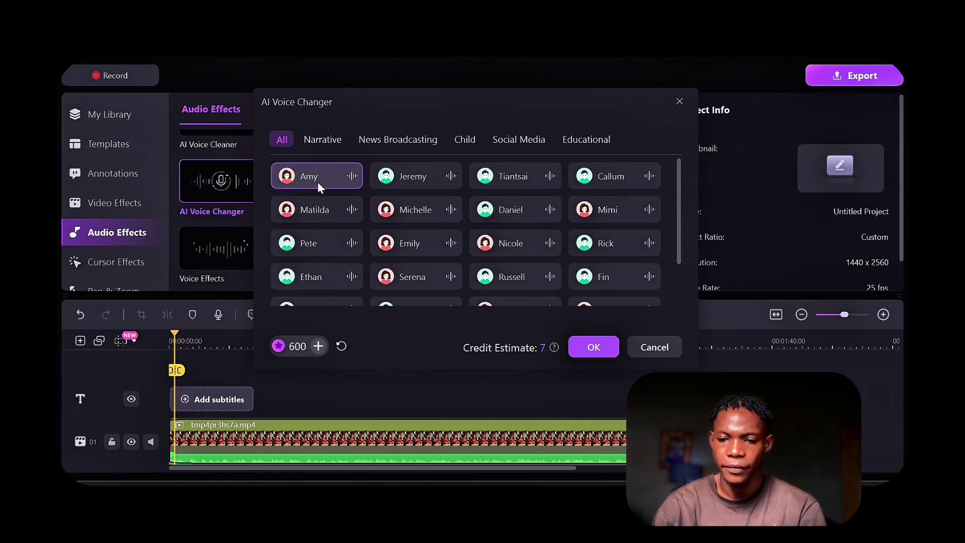
scroll(309, 186, down, 2)
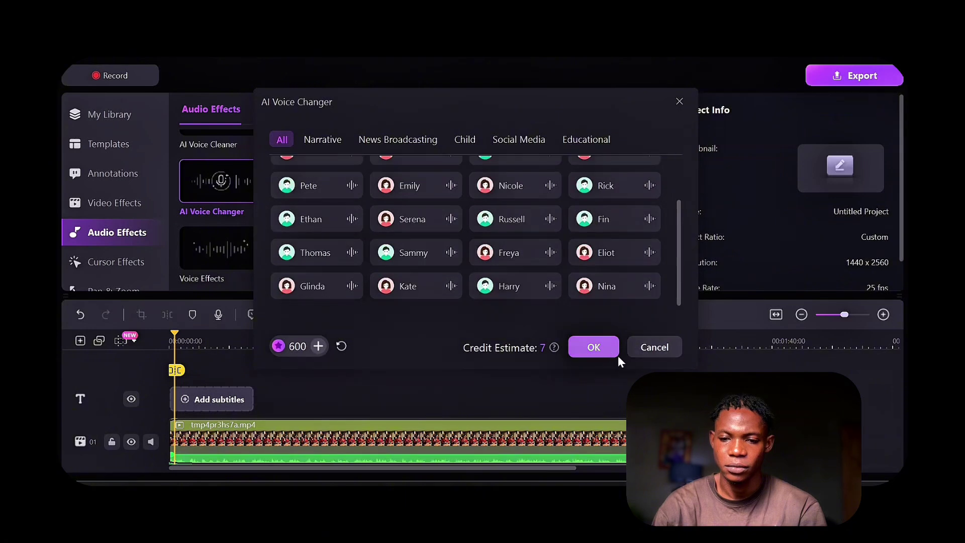
click(603, 348)
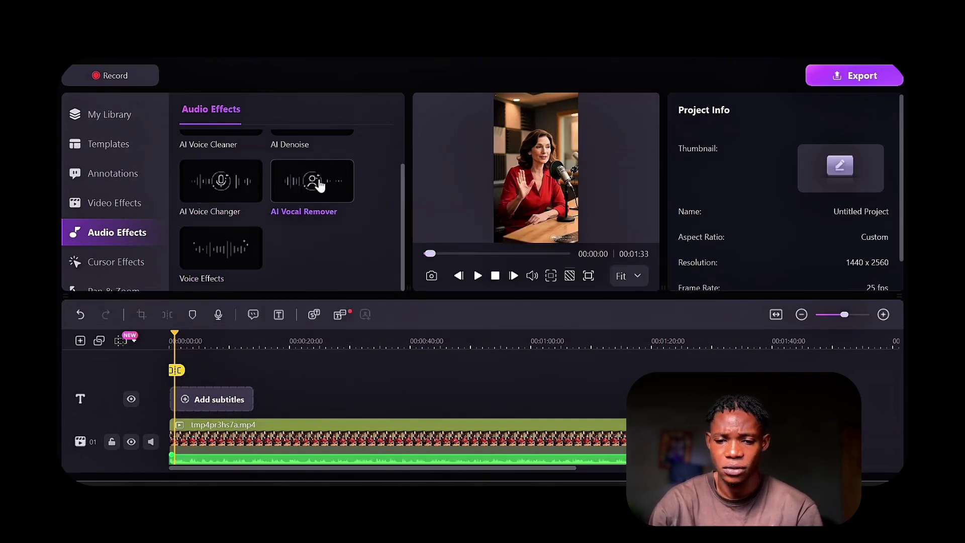
- Drag the AI Vocal Remover tile from Audio Effects onto the timeline video clip
drag(319, 186, 294, 428)
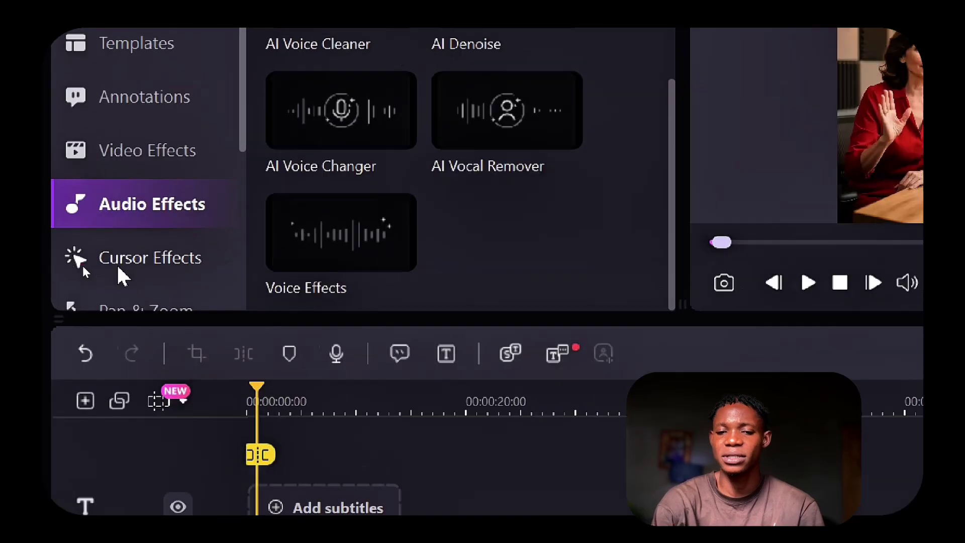
- Show the Cursor Effects list from the left sidebar
click(83, 264)
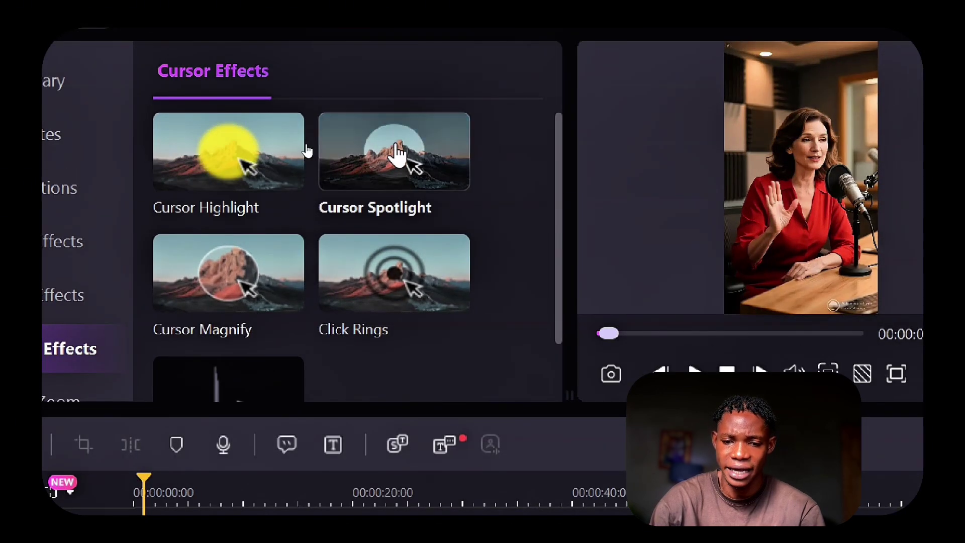
scroll(416, 216, down, 2)
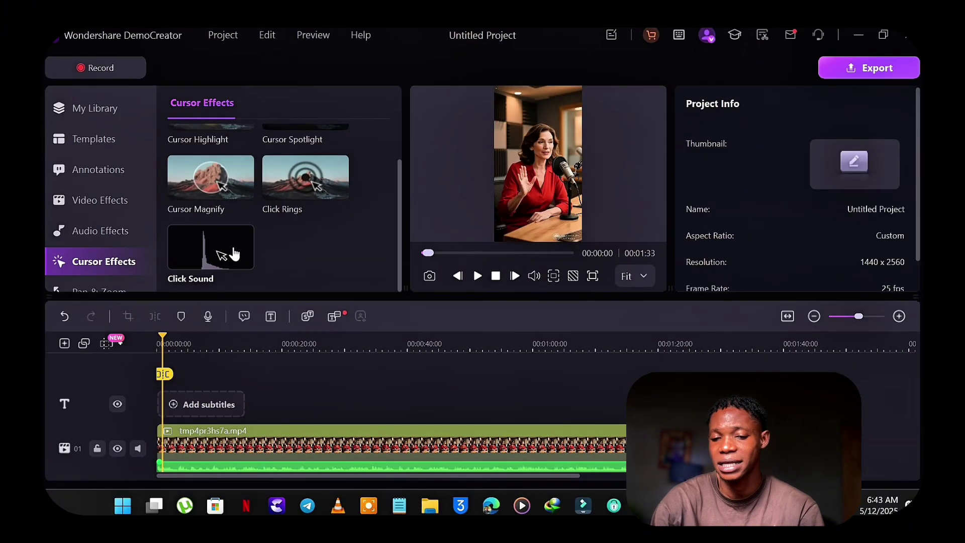
scroll(256, 330, up, 2)
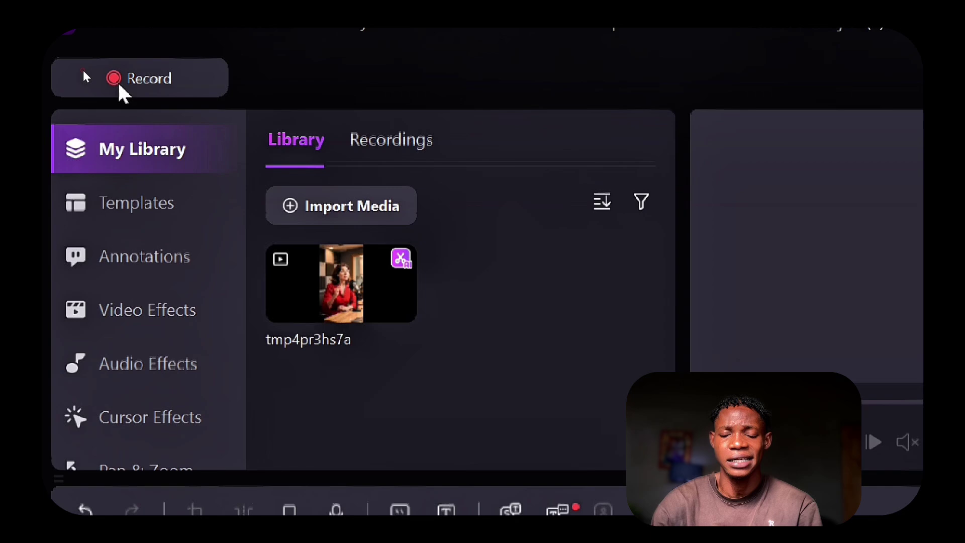
- Start a new screen recording with the capture area set to Youtube (16:9)
click(83, 74)
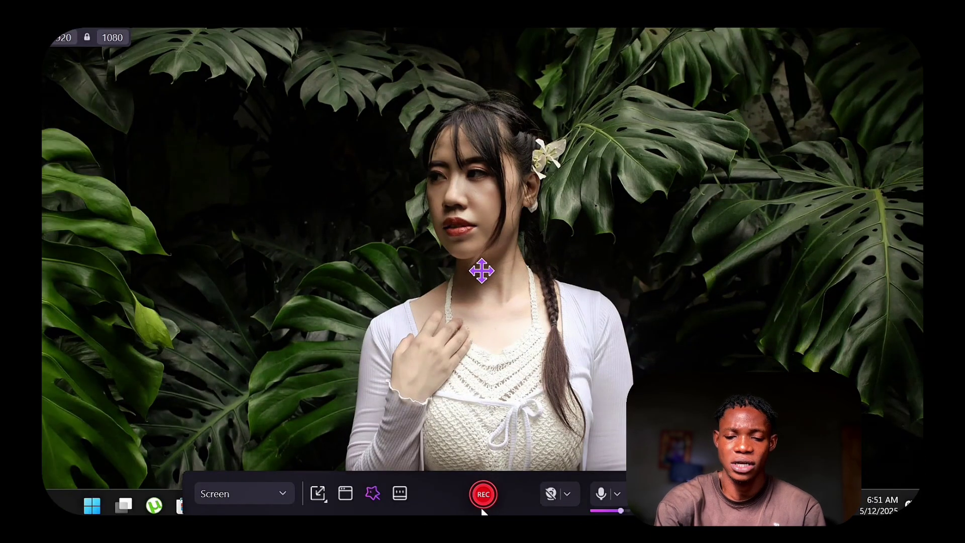
click(317, 495)
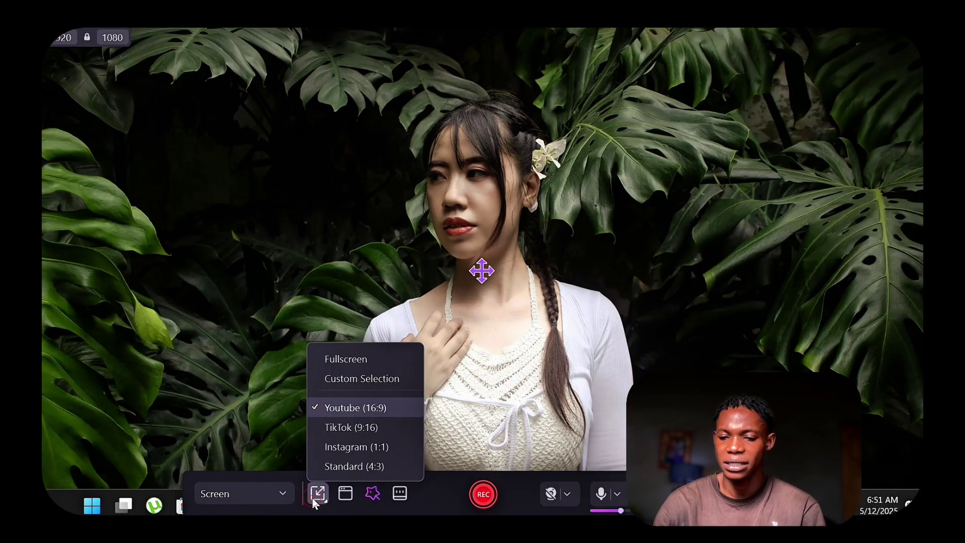
click(333, 407)
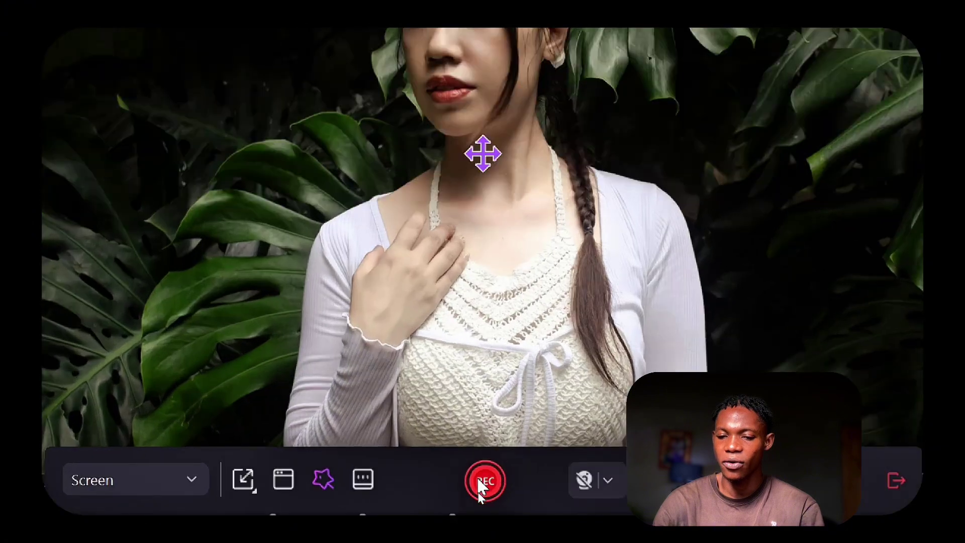
click(482, 495)
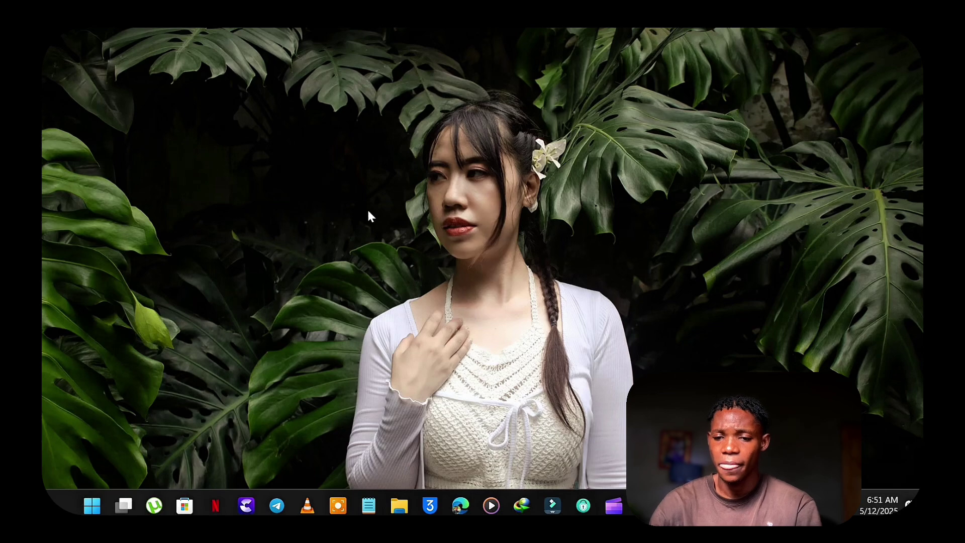
- Record the Edge browser opening the Natural Remedy Ingredients chat
mouse_move(460, 494)
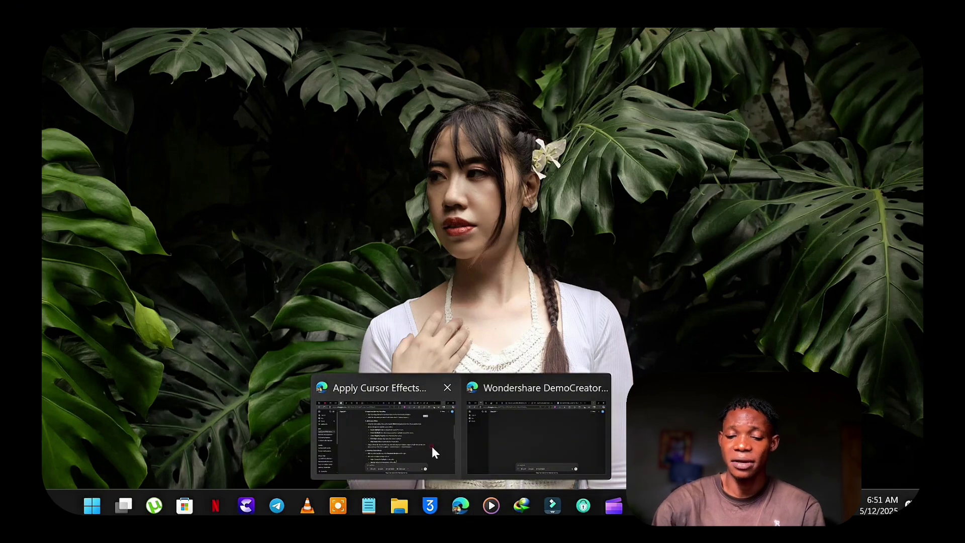
click(432, 447)
scroll(441, 365, up, 10)
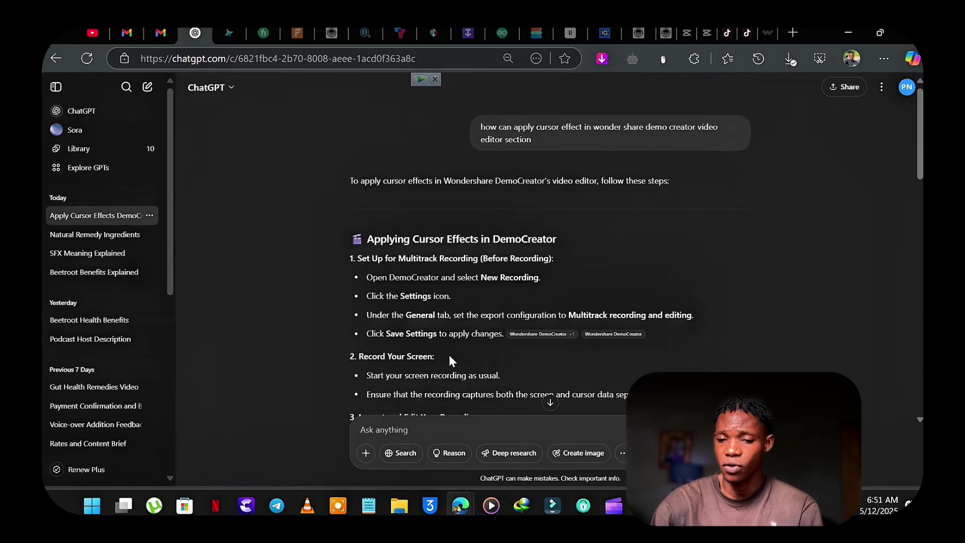
click(65, 234)
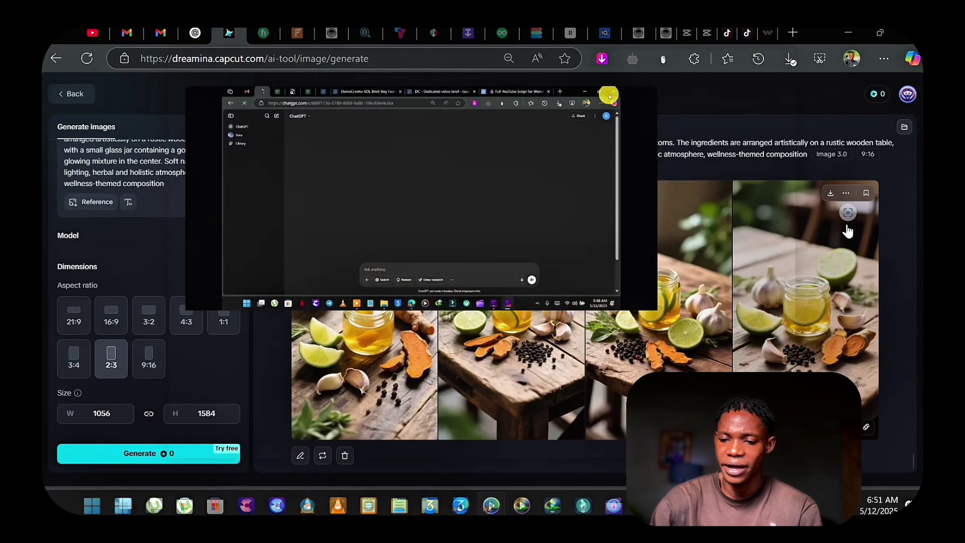
- Play the new recording in the preview, then open it with Advanced Editing
click(848, 33)
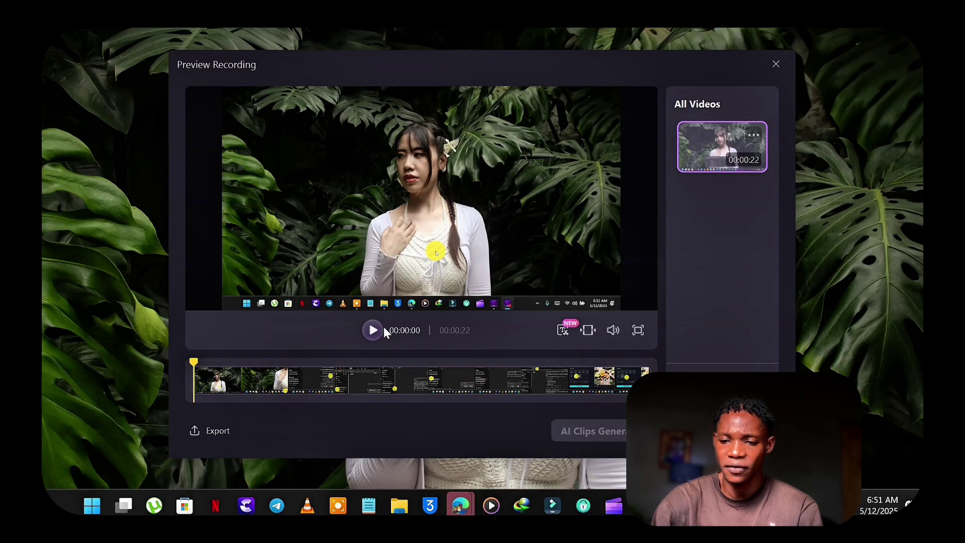
click(380, 330)
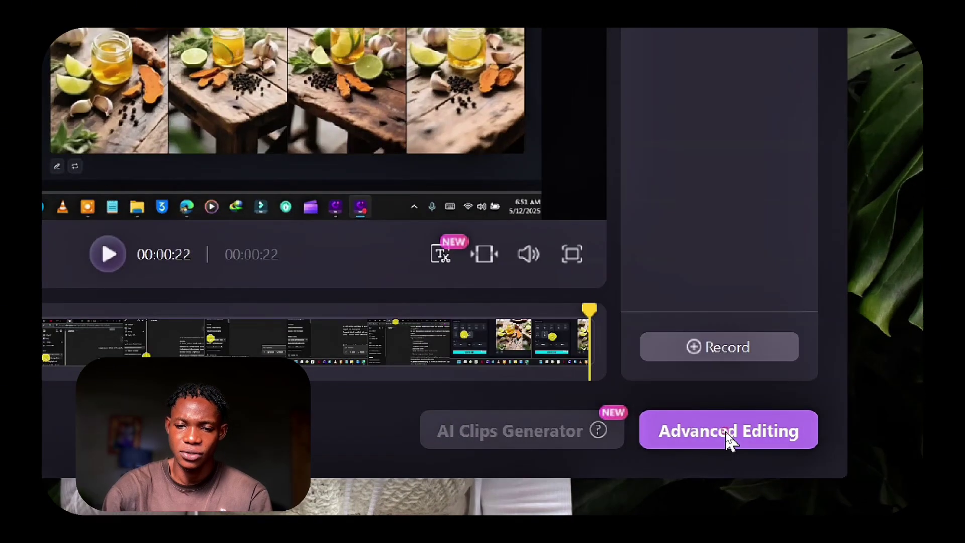
click(728, 431)
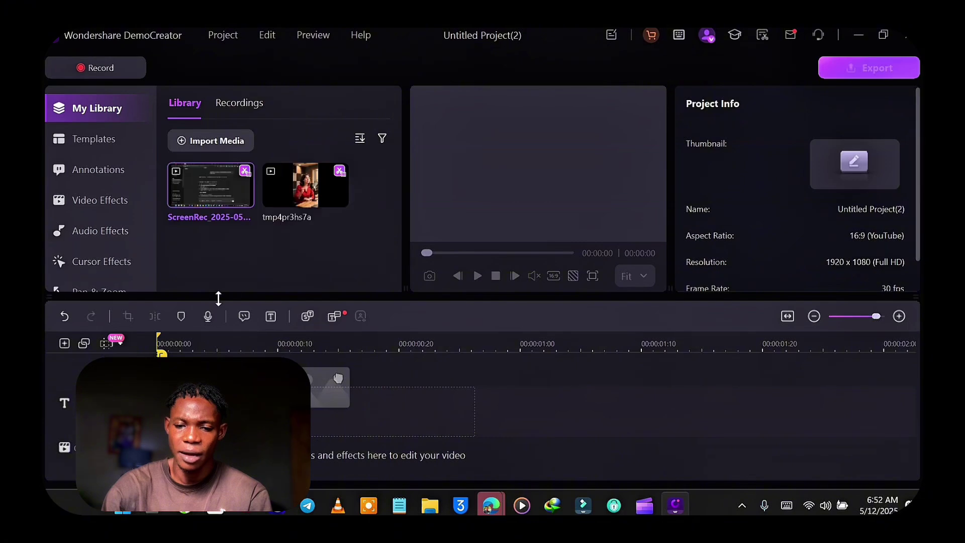
- Put ScreenRec on the timeline, apply Cursor Magnify to it, then play and pause the preview
drag(205, 192, 171, 378)
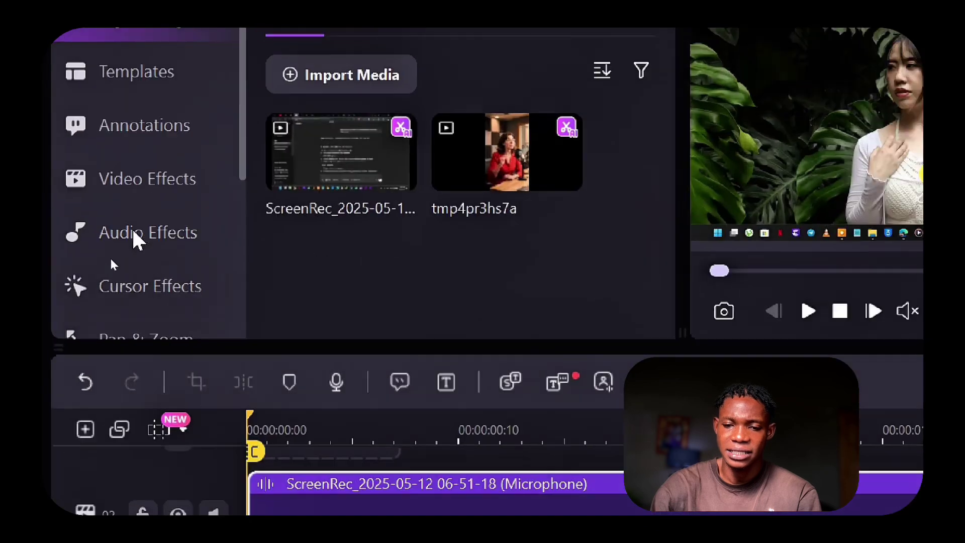
click(161, 297)
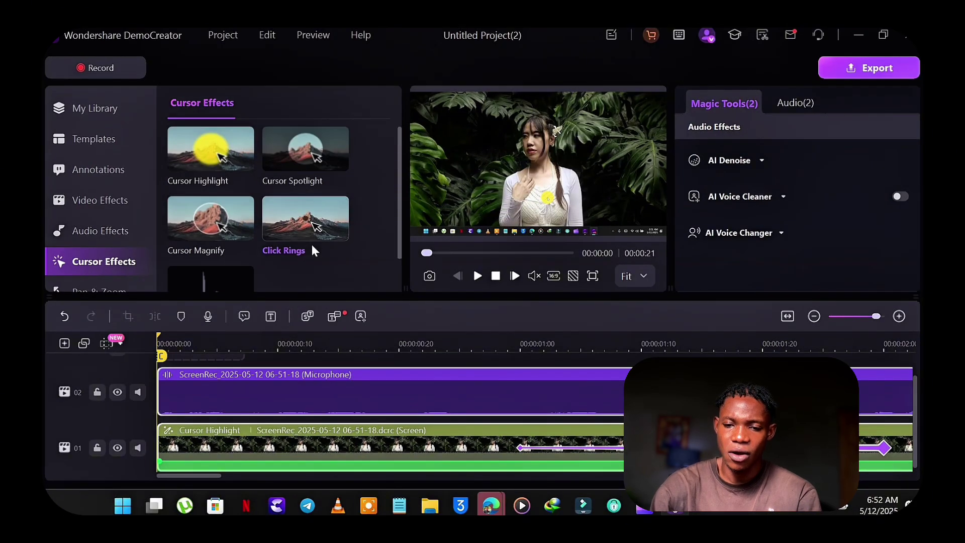
scroll(250, 271, down, 1)
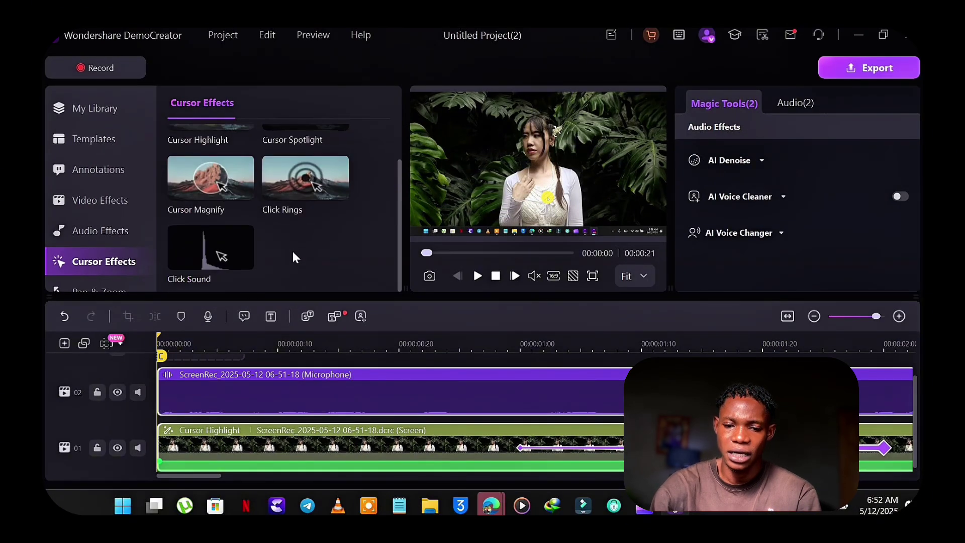
scroll(324, 268, up, 1)
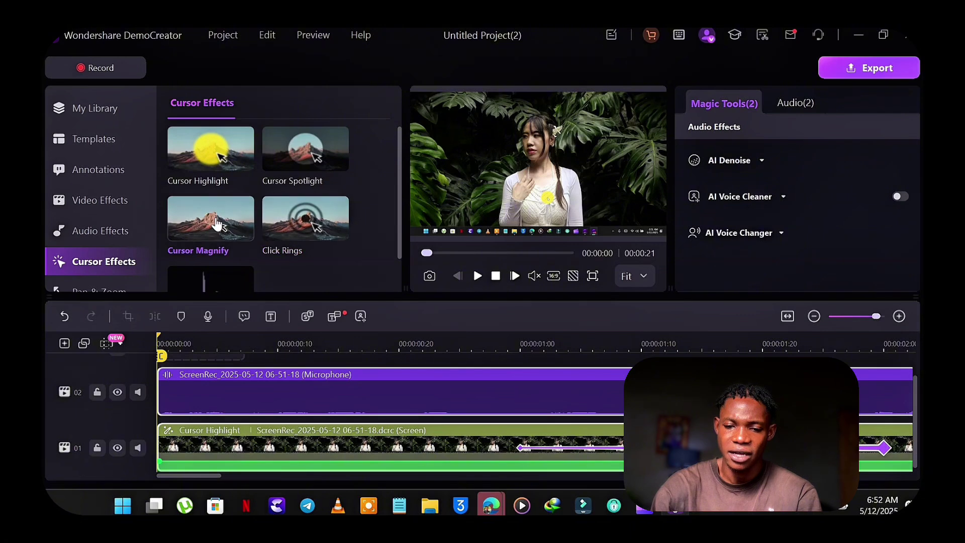
drag(217, 217, 182, 430)
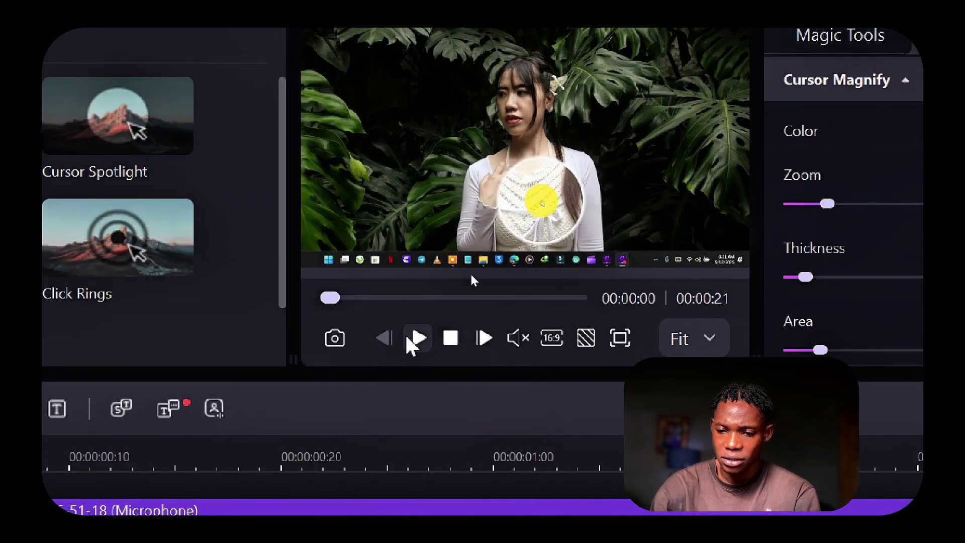
click(408, 340)
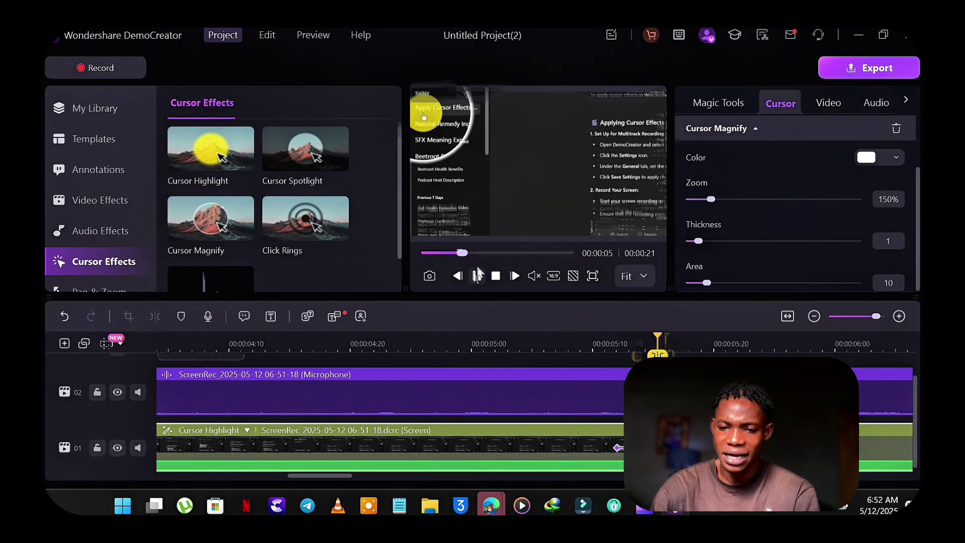
click(469, 276)
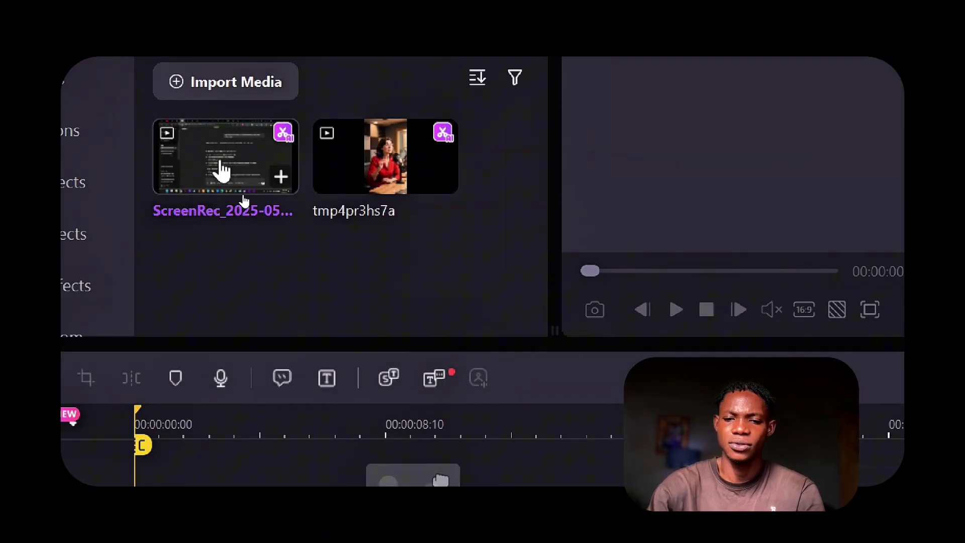
- Add ScreenRec to the timeline with its + button and show the Pan & Zoom collection
click(280, 177)
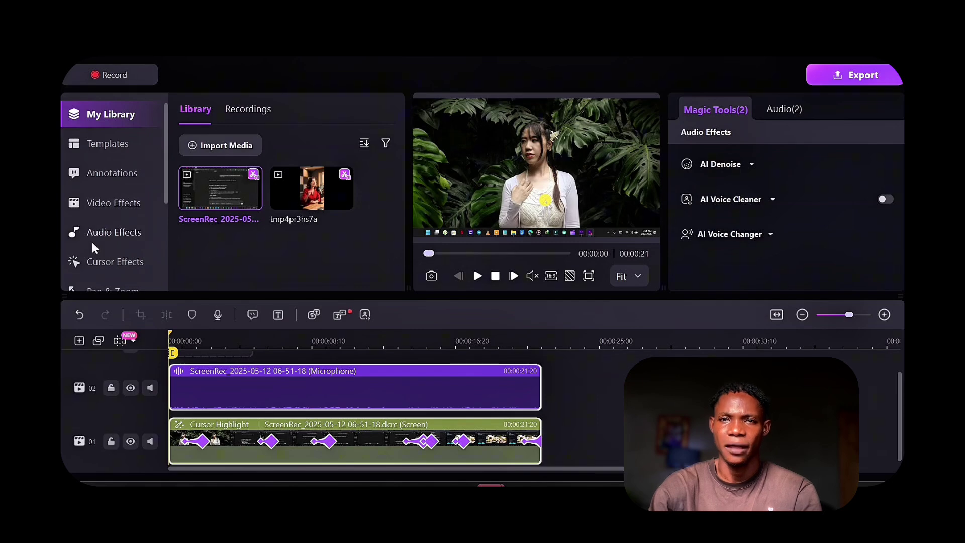
scroll(92, 242, down, 1)
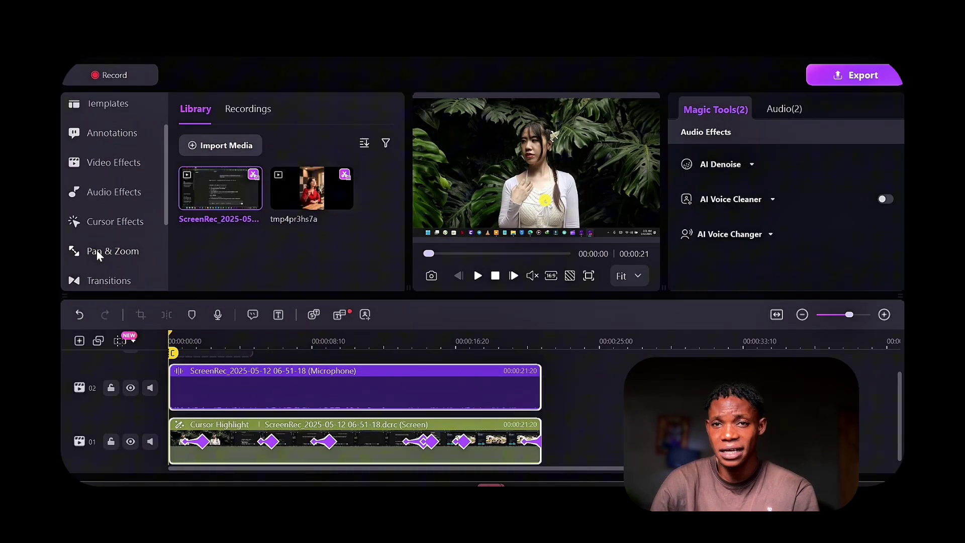
click(131, 254)
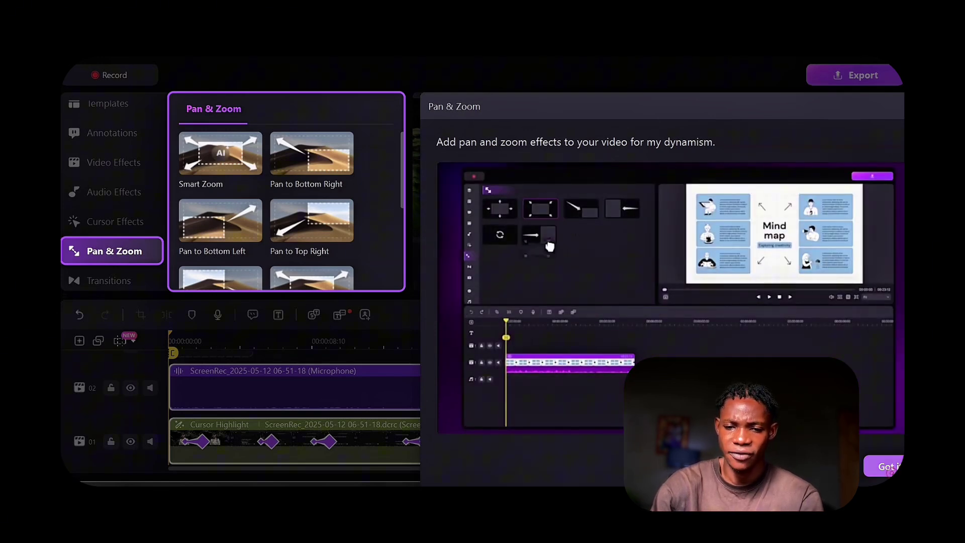
- Drop Smart Zoom onto the screen recording clip, replacing its existing animations, and preview the zoom
click(889, 469)
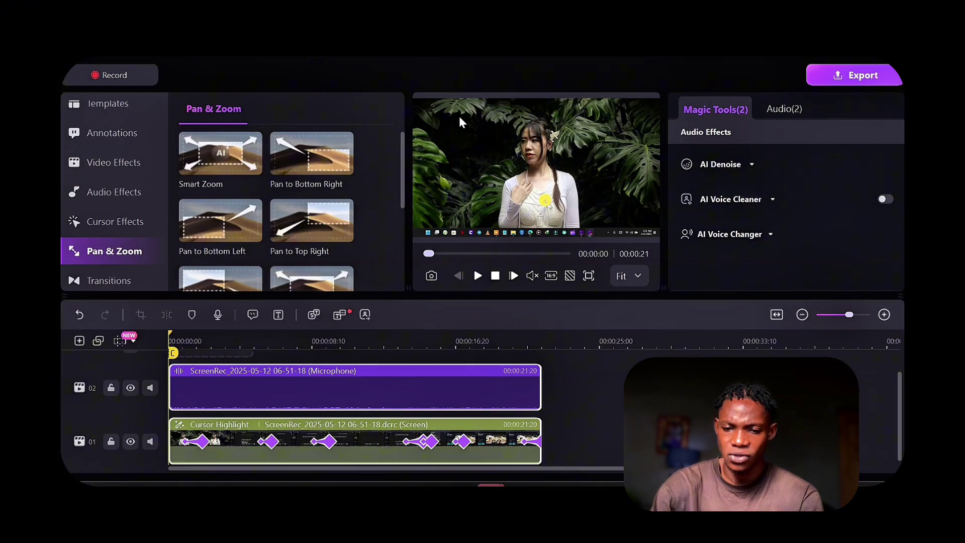
drag(223, 198, 199, 421)
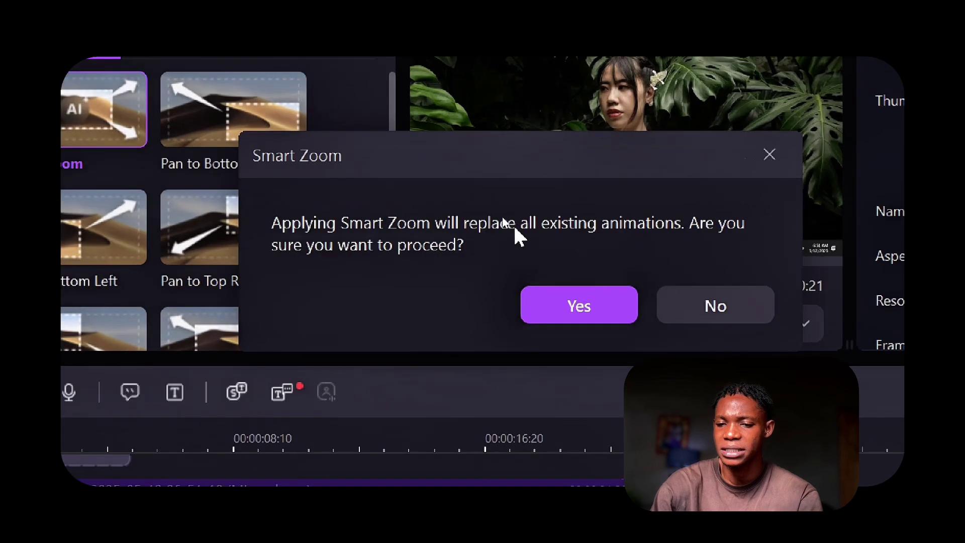
click(578, 307)
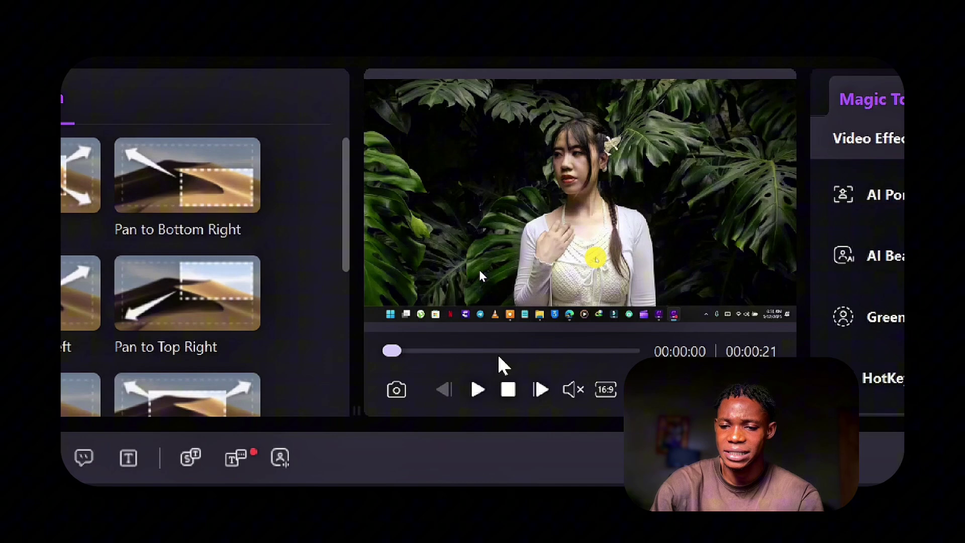
click(470, 402)
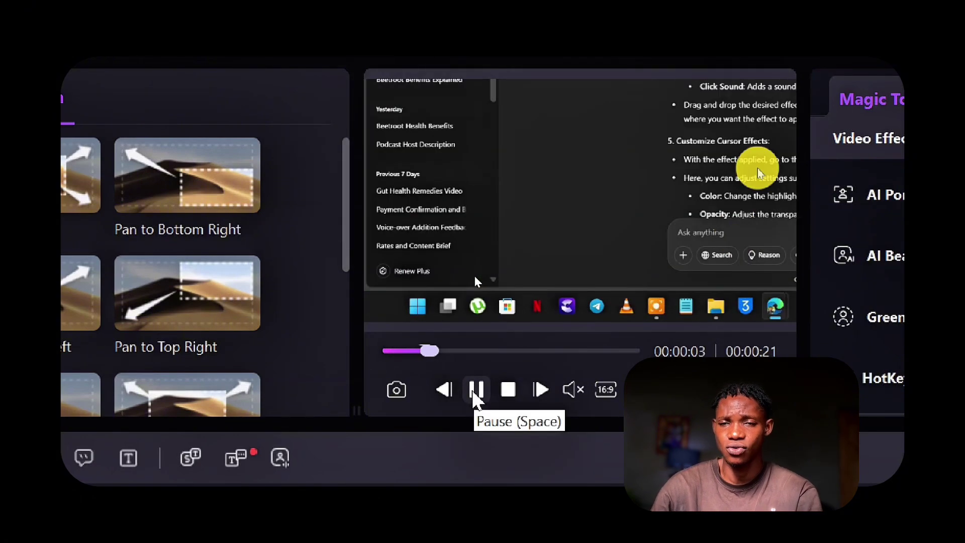
click(476, 391)
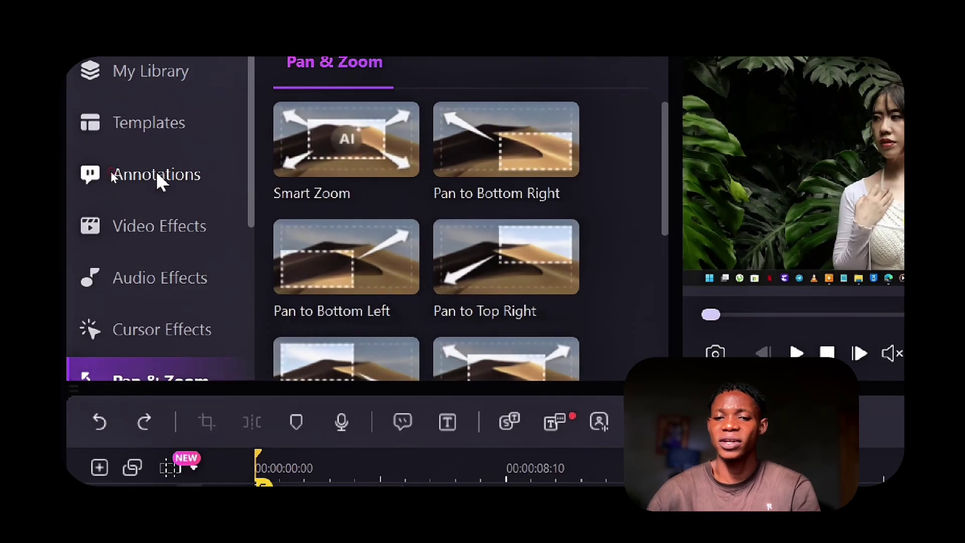
- Show the Annotations Graphics gallery with items like Rectangle 02 and Arrow
click(132, 174)
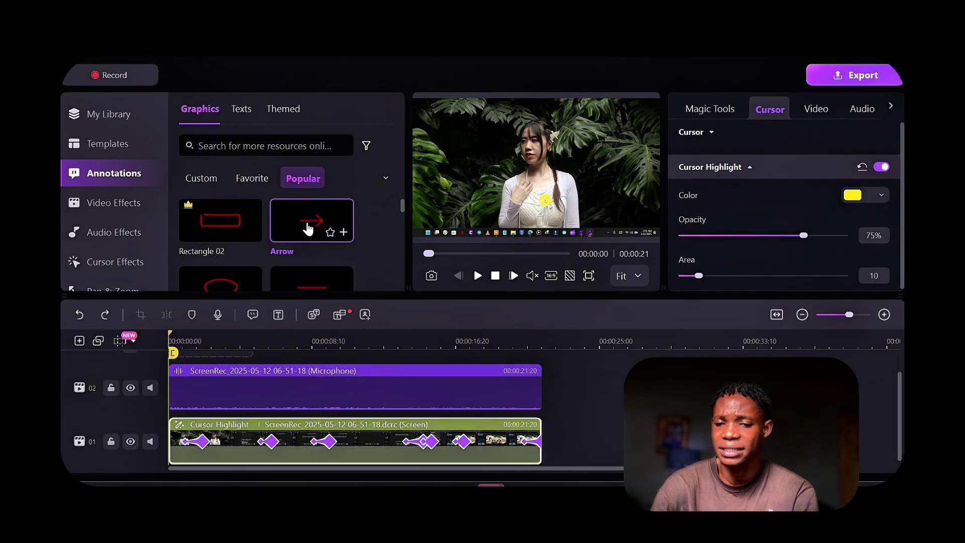
- Add two red Arrow graphics to the timeline and preview the arrow animation
drag(270, 440, 255, 426)
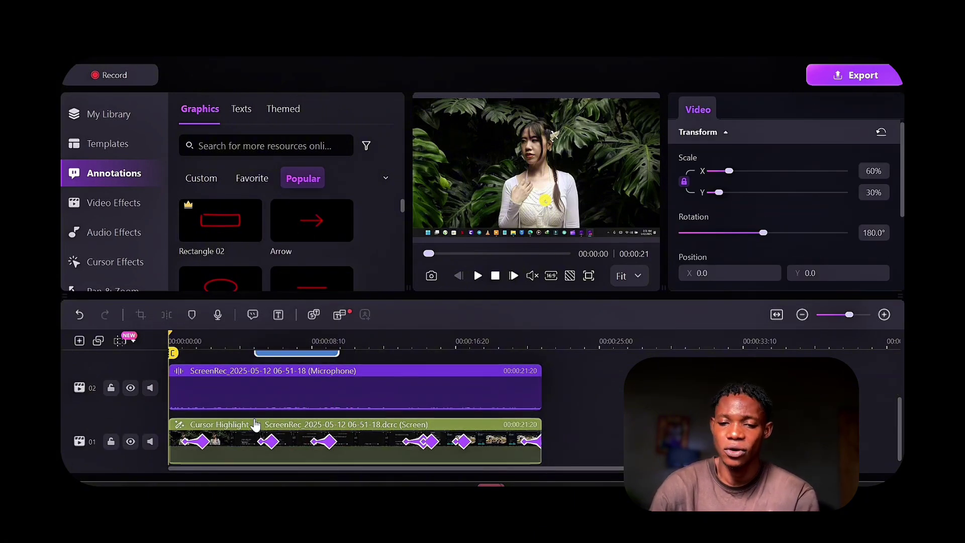
mouse_move(301, 206)
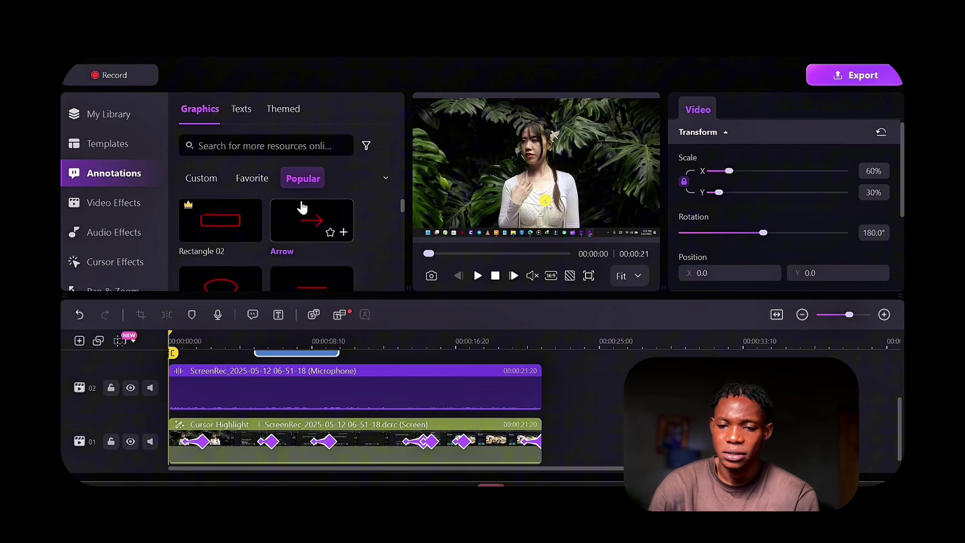
click(344, 233)
scroll(425, 380, down, 1)
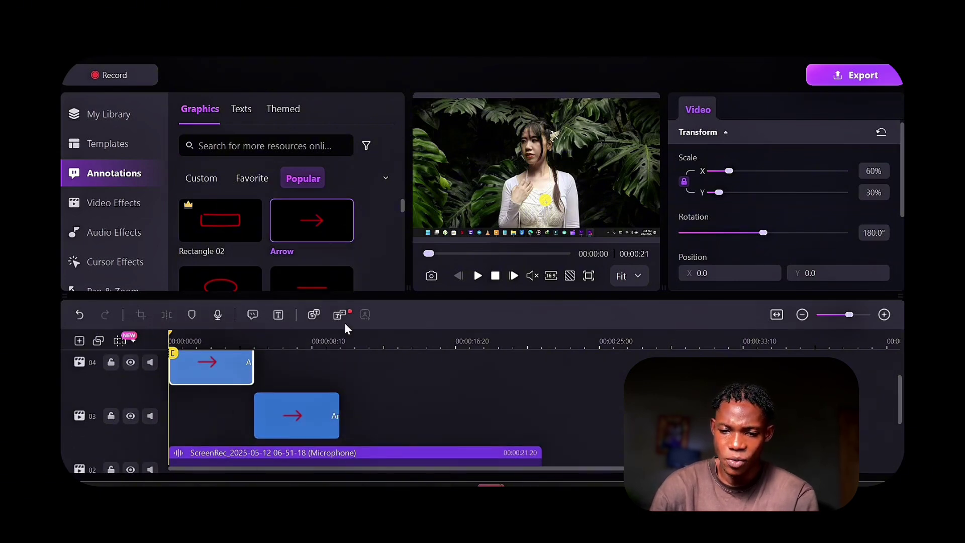
click(477, 280)
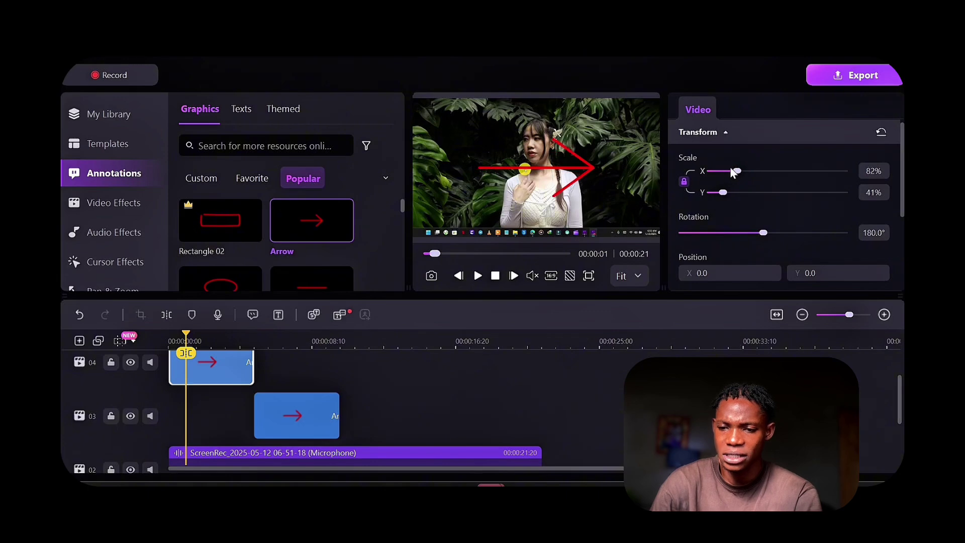
- Shrink the first arrow to 50% by 25% and rotate it to about 97°
mouse_move(733, 173)
mouse_down()
mouse_move(717, 171)
mouse_move(726, 171)
mouse_up()
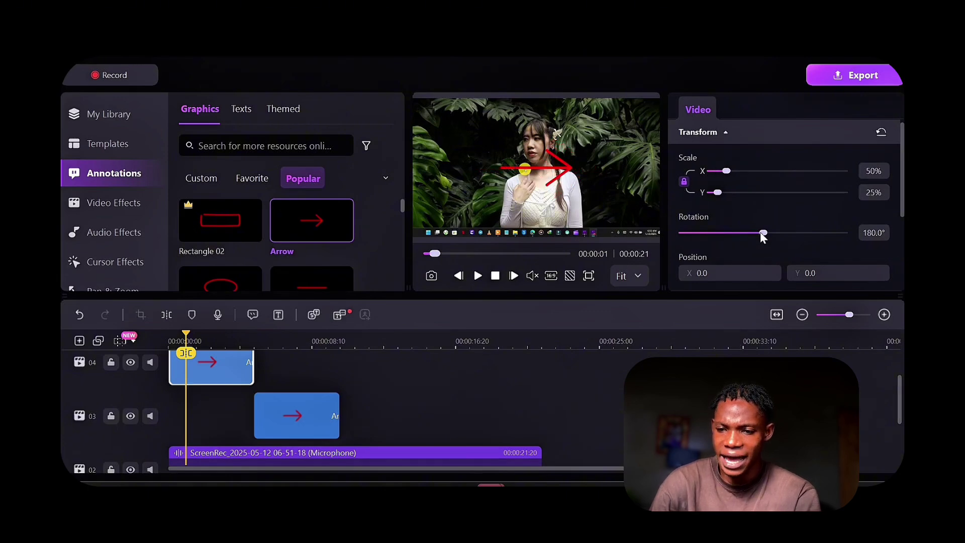
drag(761, 234, 785, 223)
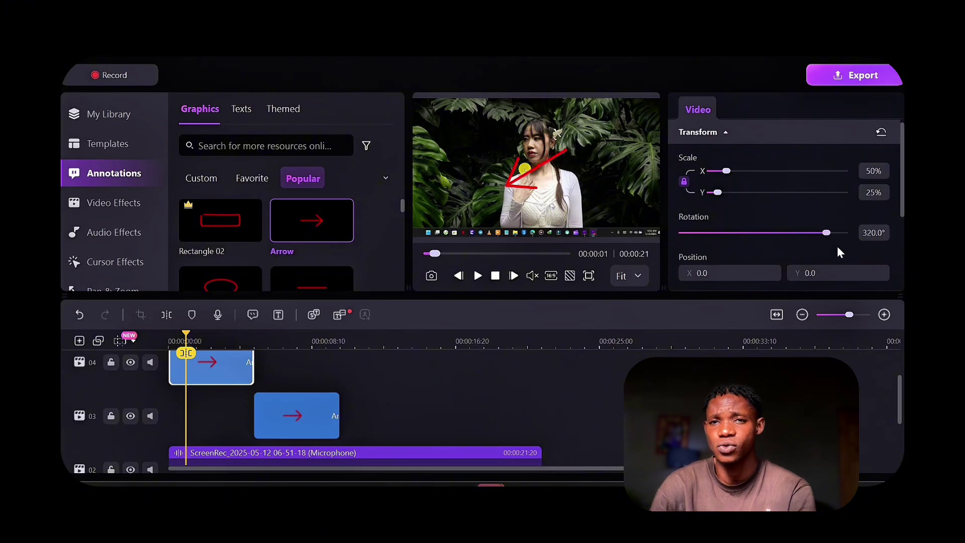
scroll(267, 241, down, 10)
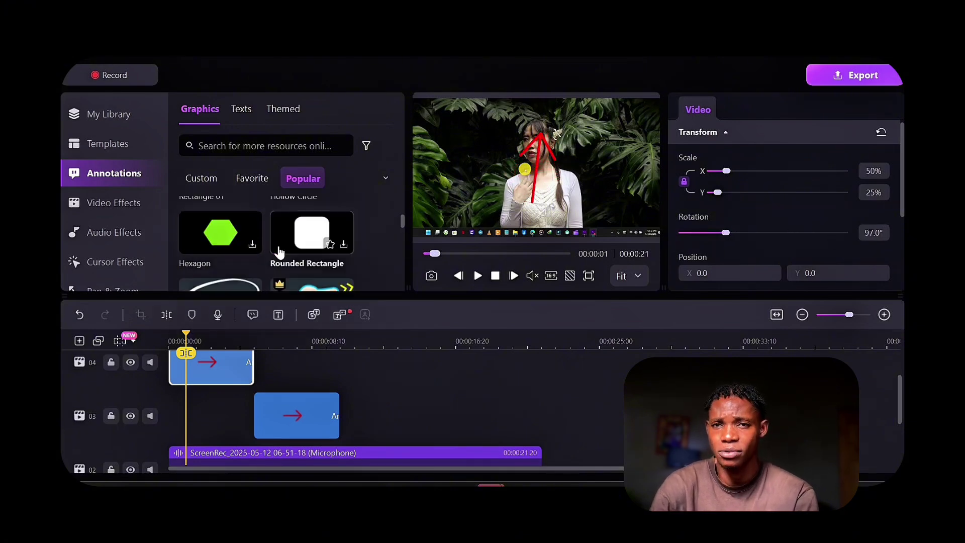
scroll(304, 245, down, 5)
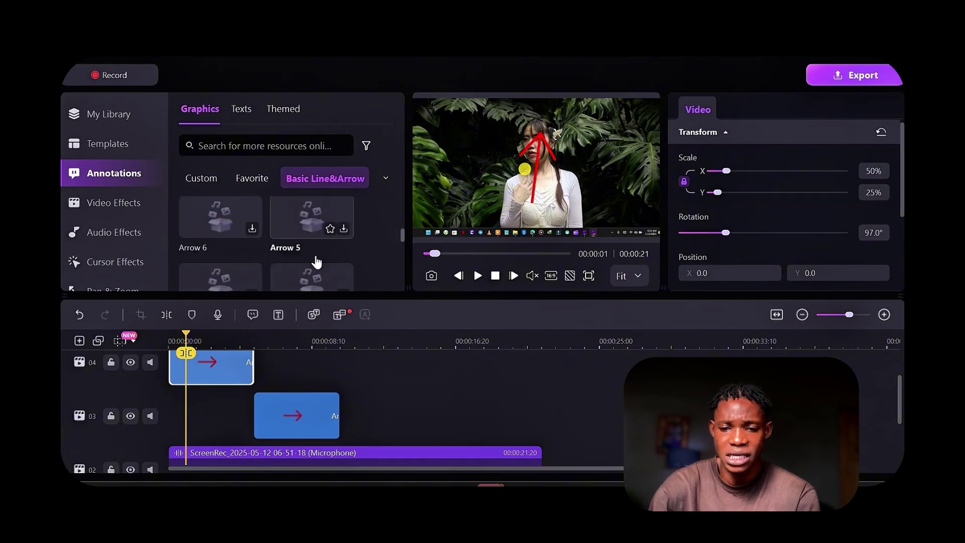
scroll(317, 256, down, 5)
scroll(317, 263, down, 8)
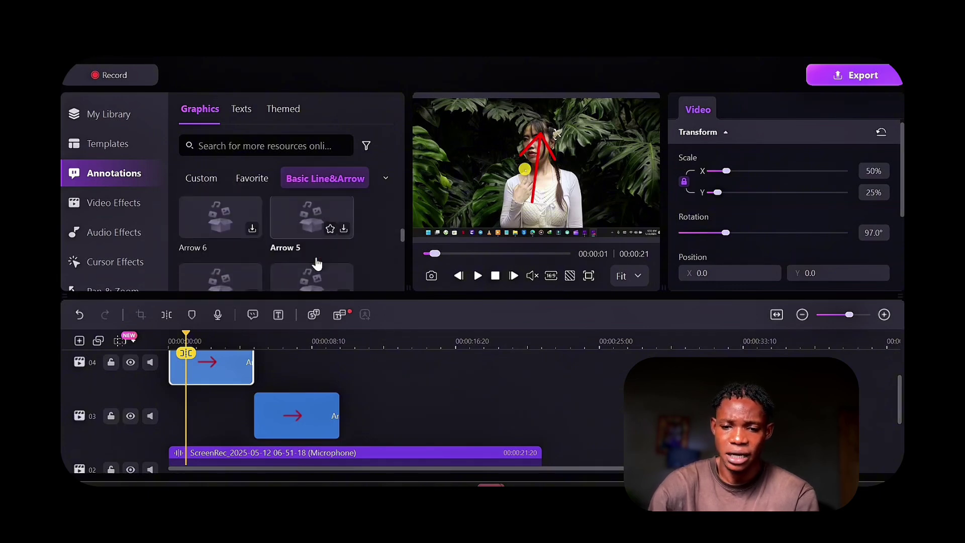
scroll(317, 263, up, 10)
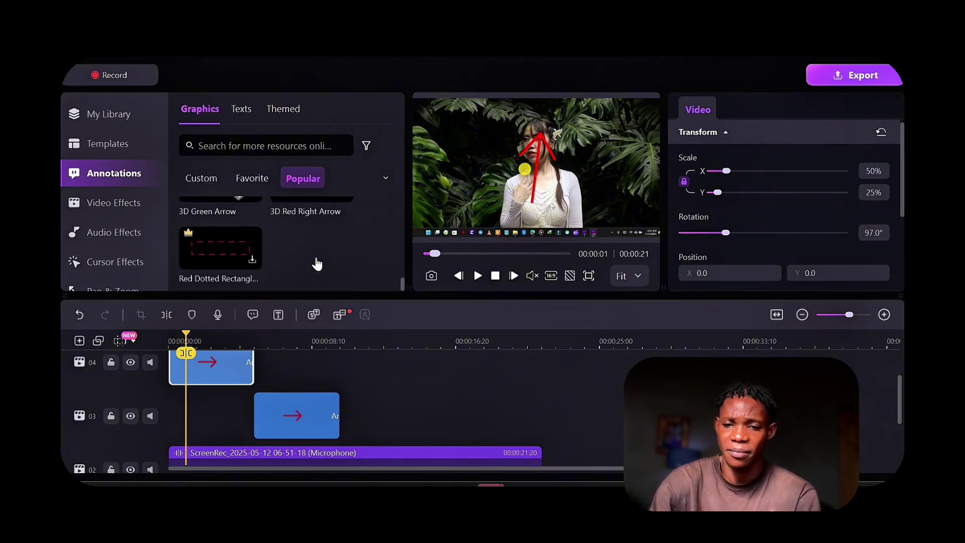
scroll(317, 262, up, 10)
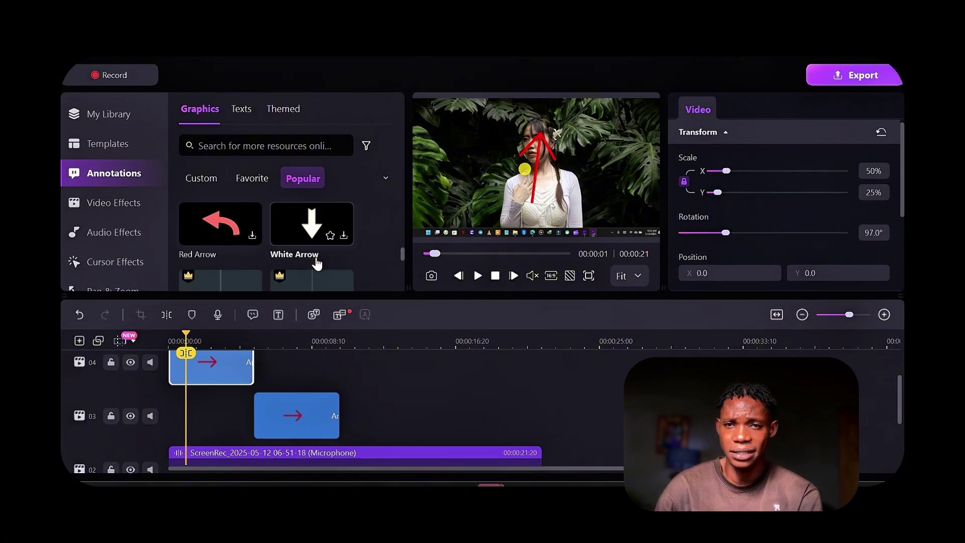
scroll(317, 264, down, 3)
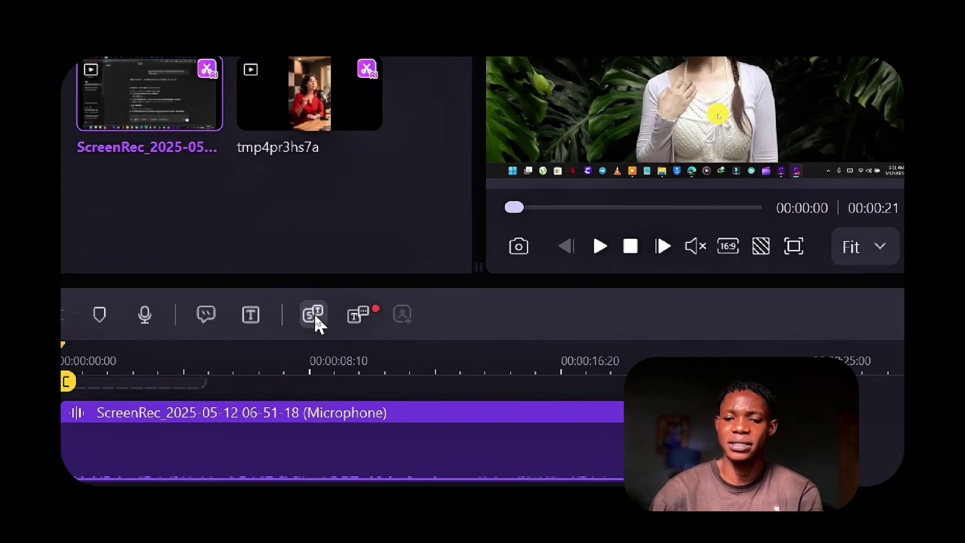
click(314, 315)
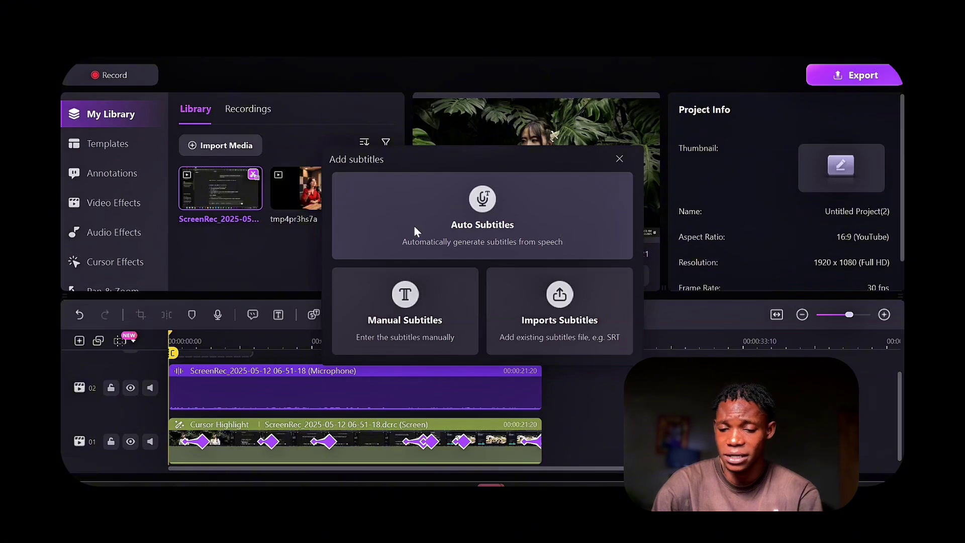
click(457, 222)
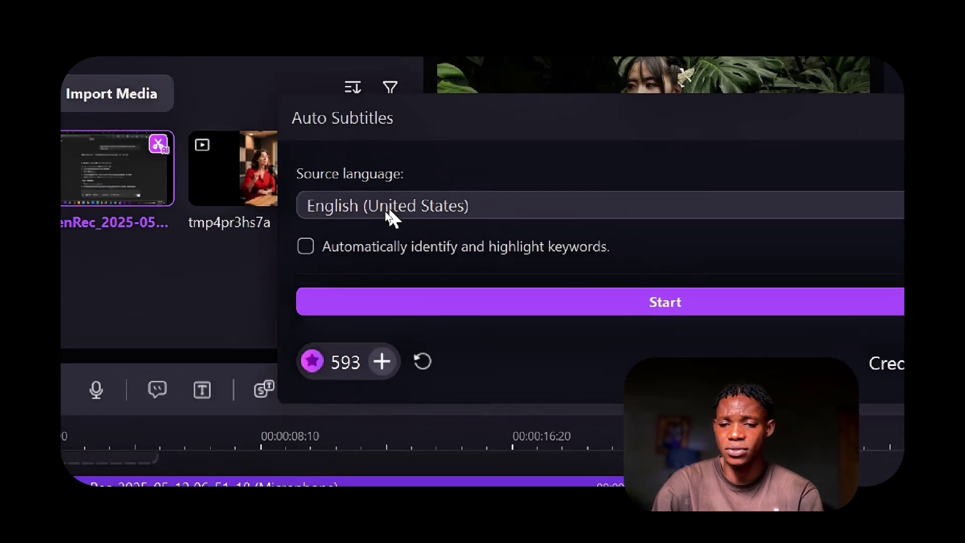
click(386, 214)
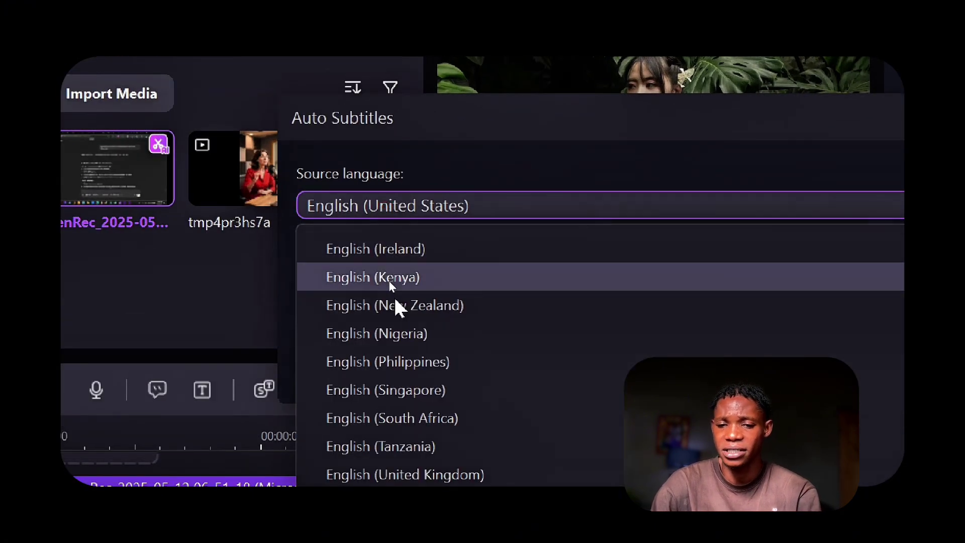
click(463, 206)
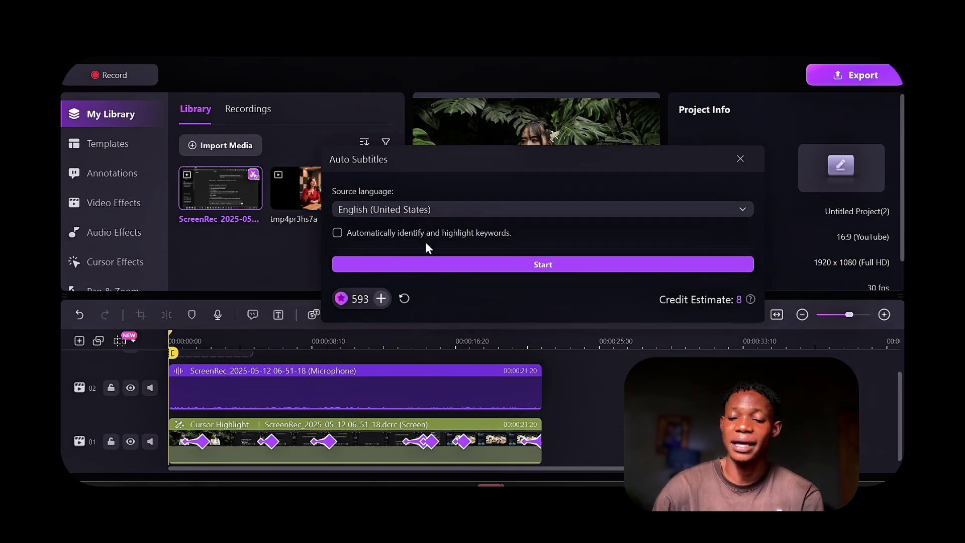
click(430, 234)
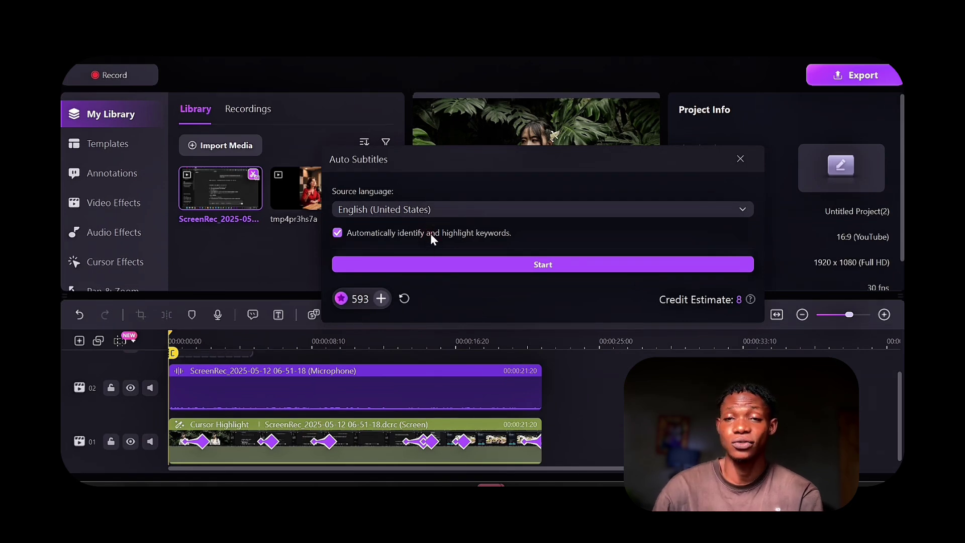
click(600, 267)
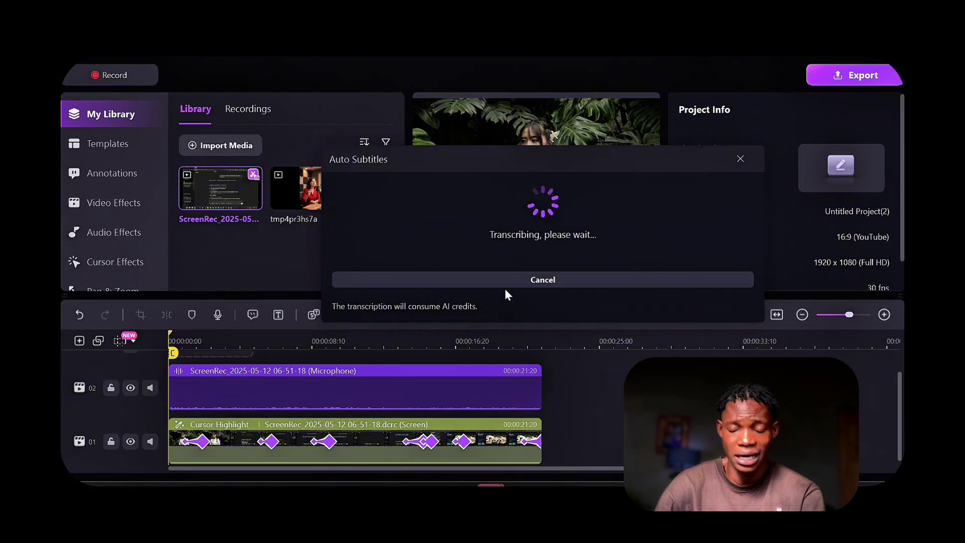
click(579, 285)
click(628, 265)
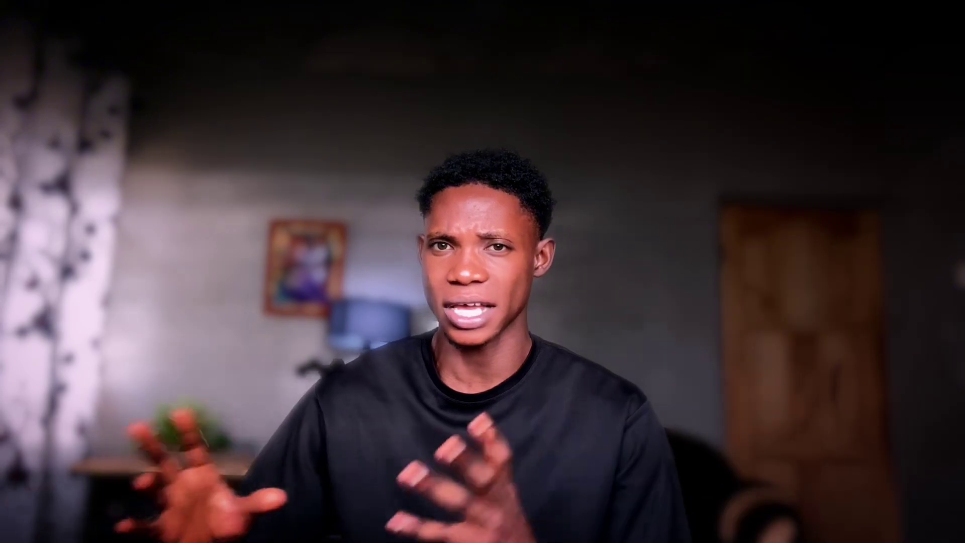
- Import tmp4pr3hs7a.mp4 into a new editor project, place it on the timeline, and accept vertical 1440x2560
click(812, 151)
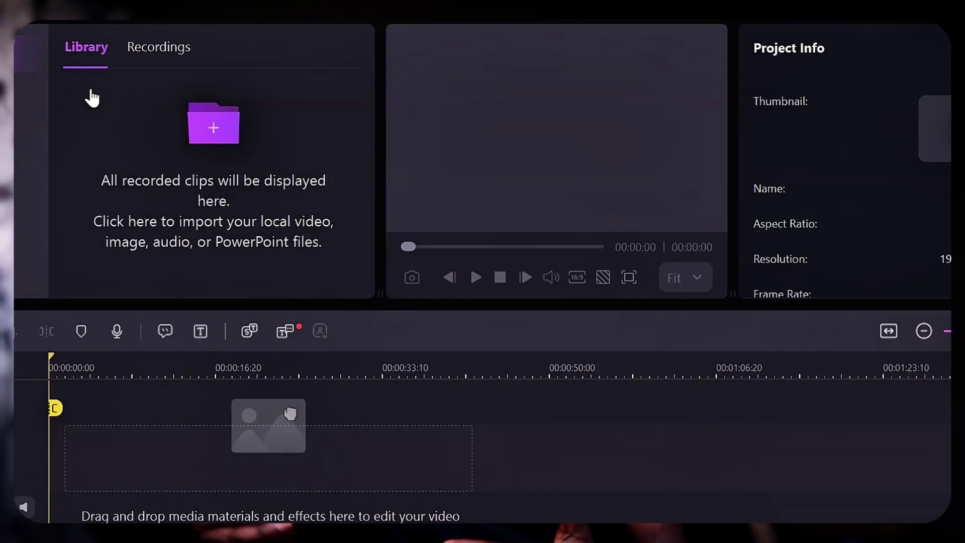
click(220, 139)
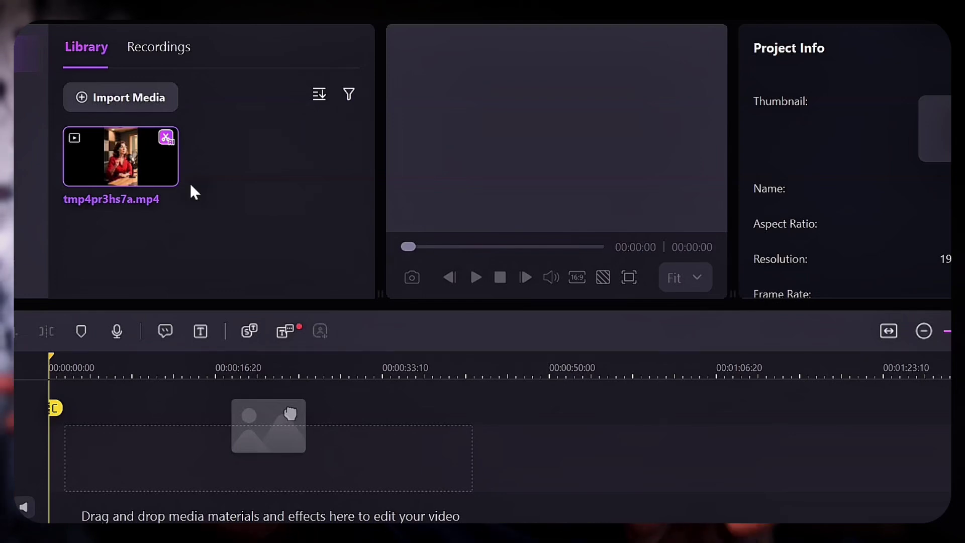
drag(291, 413, 136, 419)
click(521, 288)
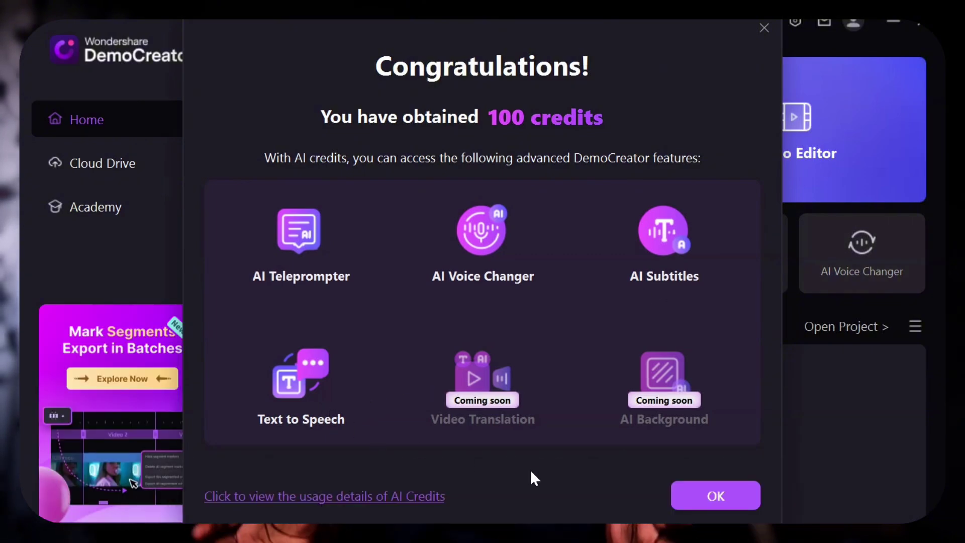
- Dismiss the 100 AI credits Congratulations dialog with OK
click(713, 501)
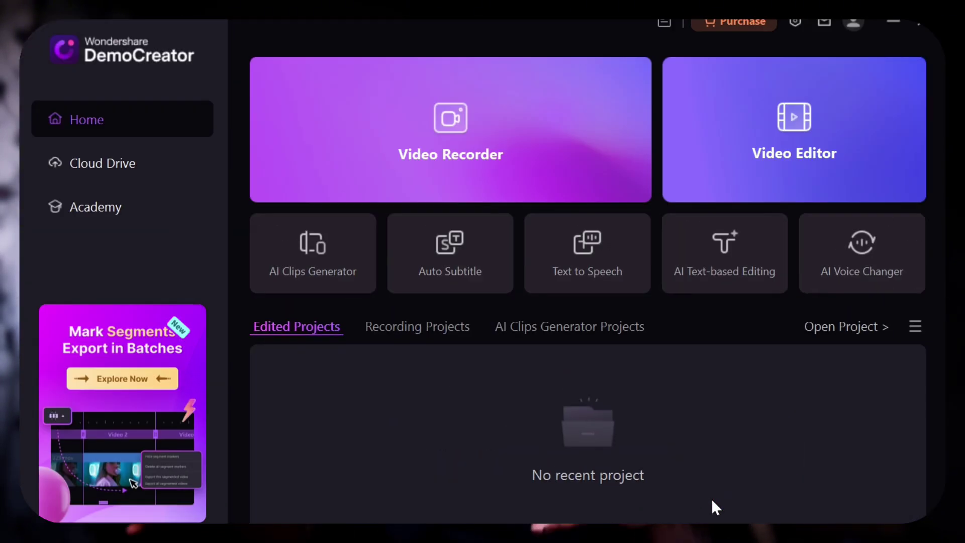